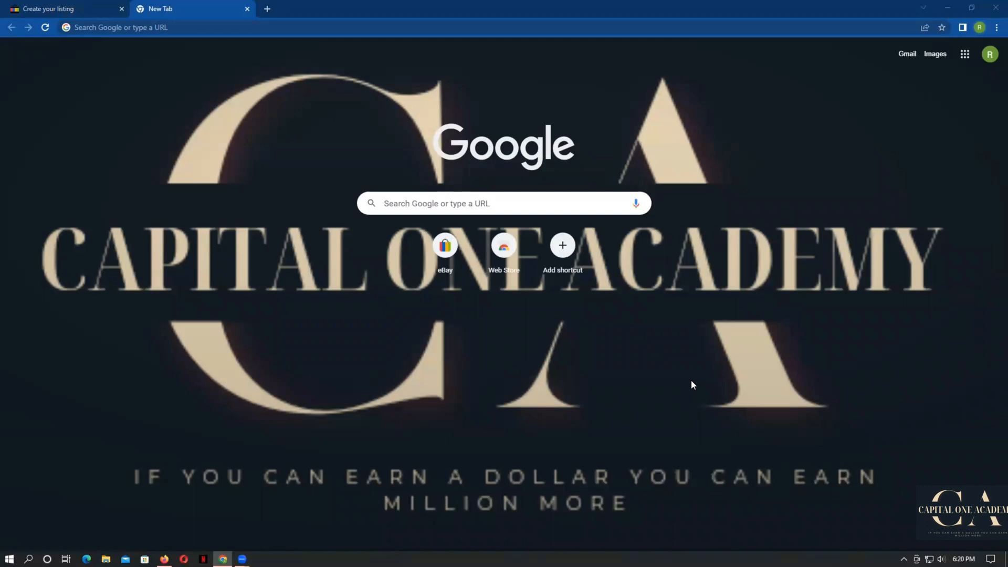
# Step: Switch to the eBay listing draft and open its item location for editing
pyautogui.click(73, 7)
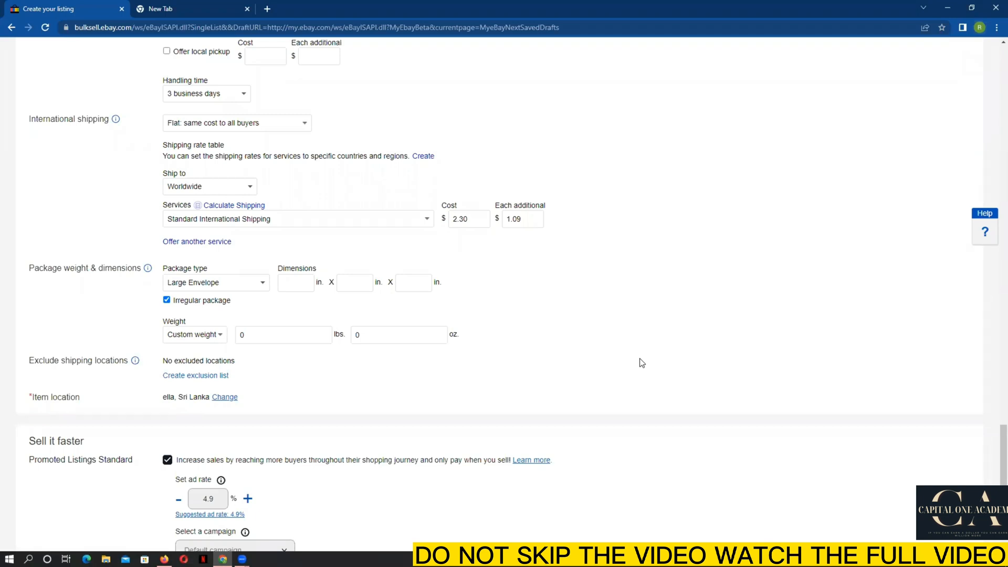
pyautogui.scroll(-1, 571, 347)
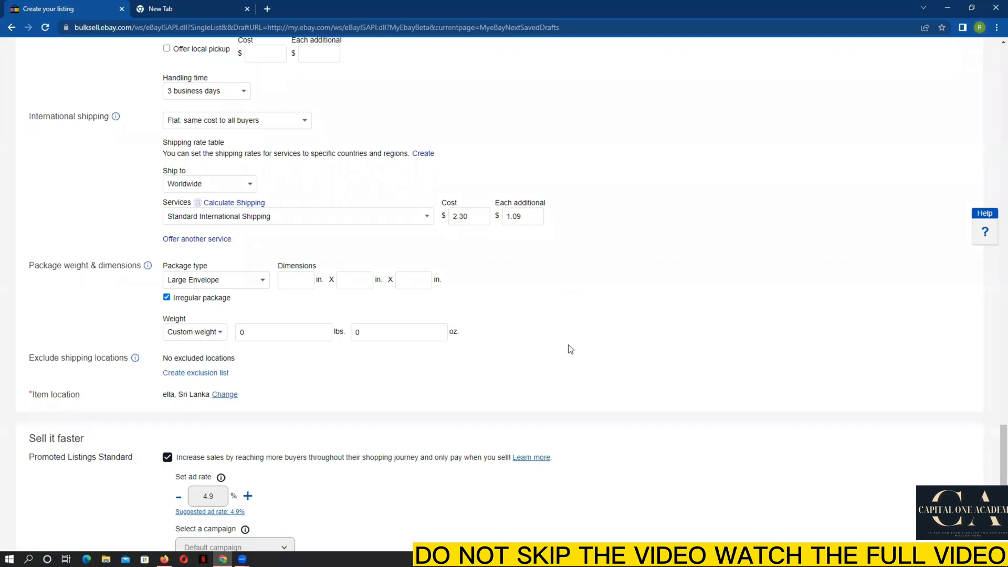
pyautogui.scroll(5, 570, 350)
pyautogui.scroll(-9, 571, 349)
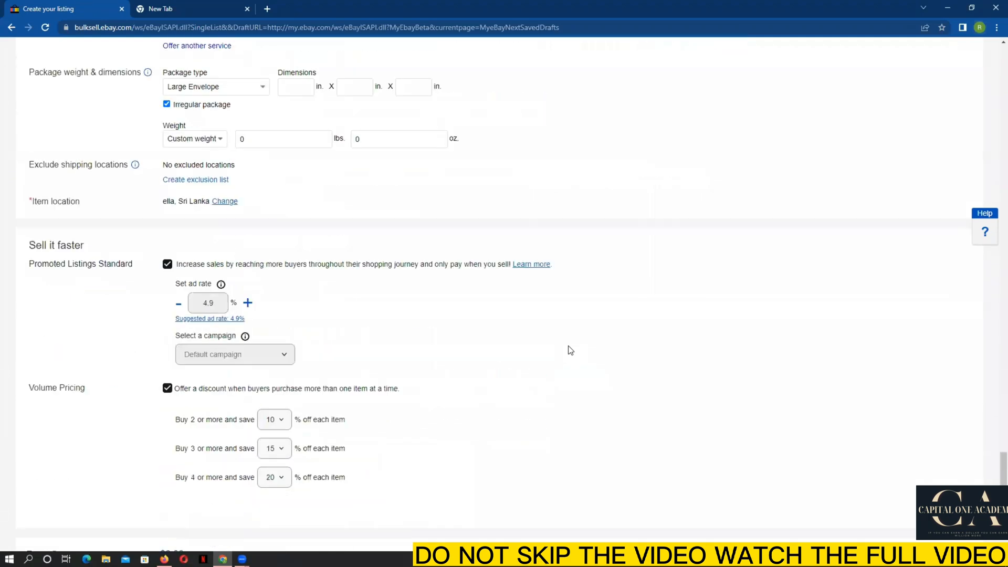
pyautogui.scroll(-3, 571, 350)
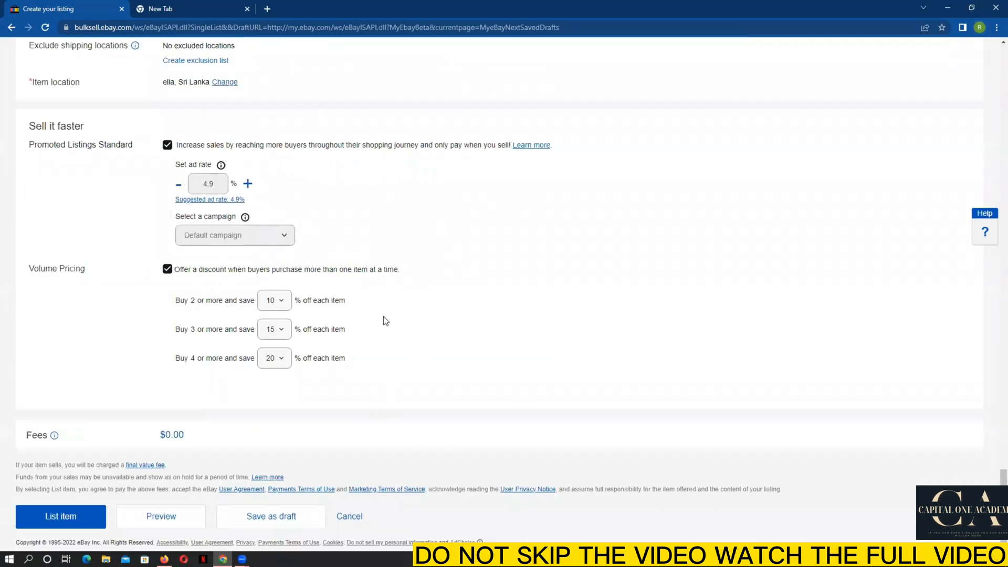
pyautogui.scroll(1, 386, 321)
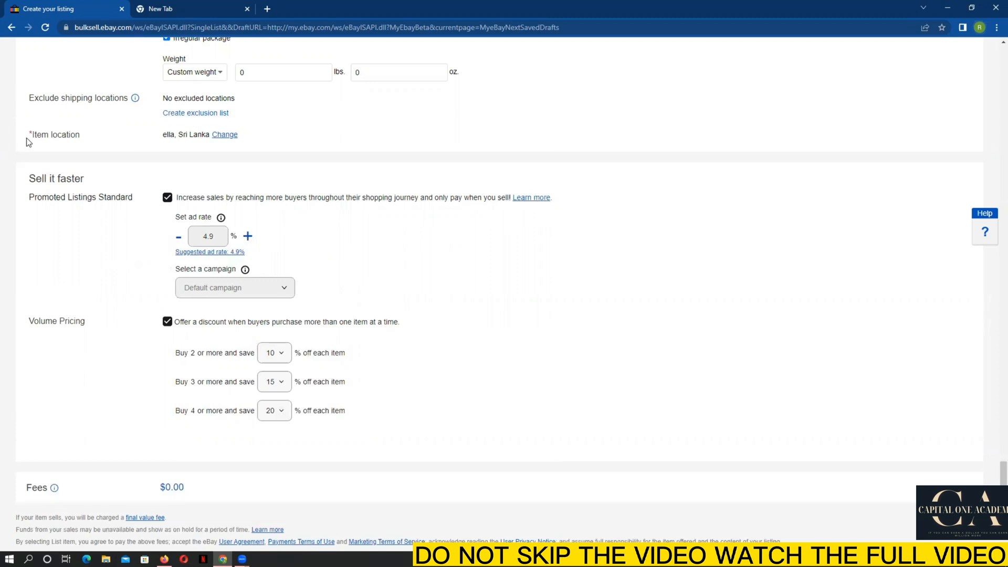
pyautogui.moveTo(31, 137); pyautogui.dragTo(94, 138)
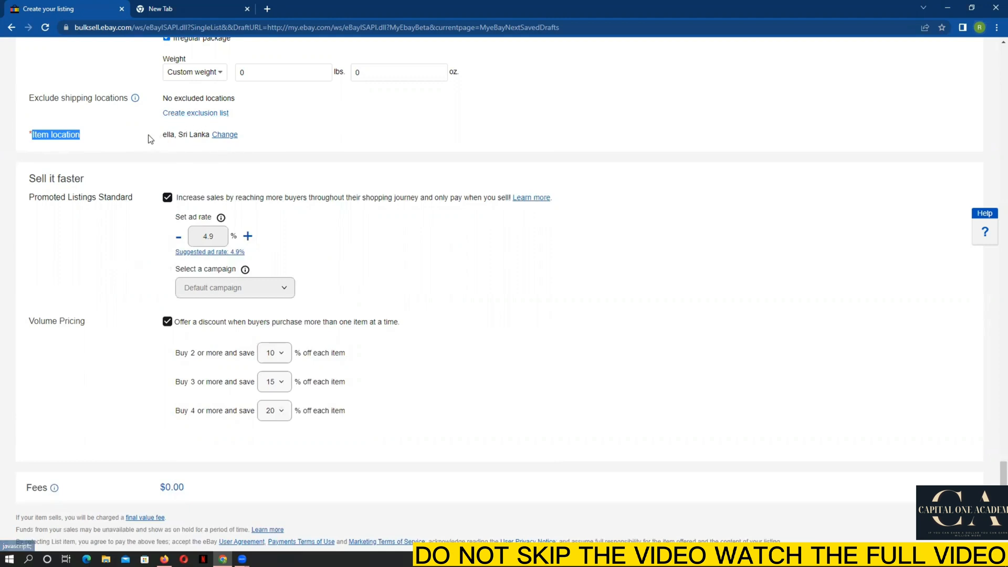
pyautogui.click(220, 135)
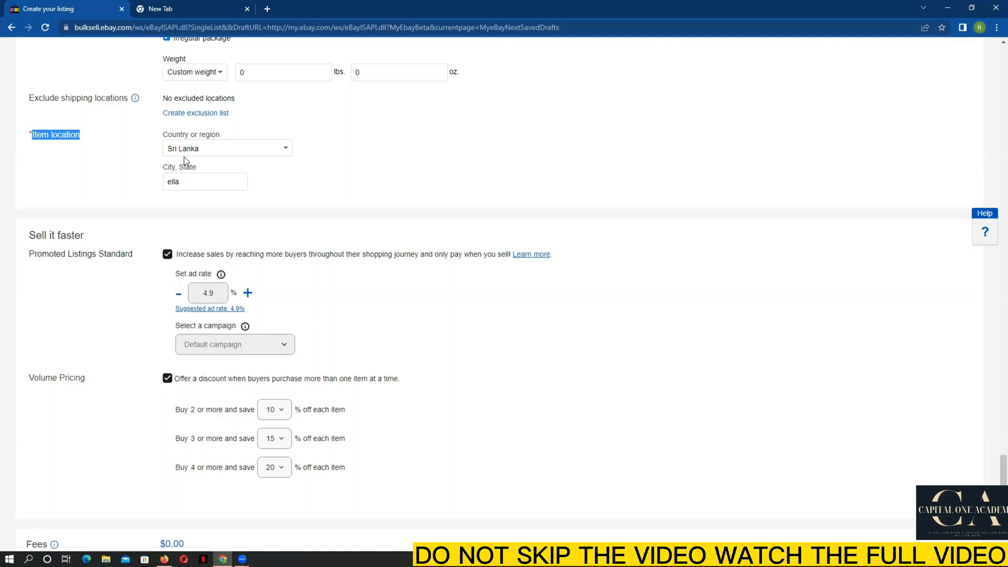
# Step: Open the shipping exclusion list and exclude the domestic APO/FPO location
pyautogui.click(194, 114)
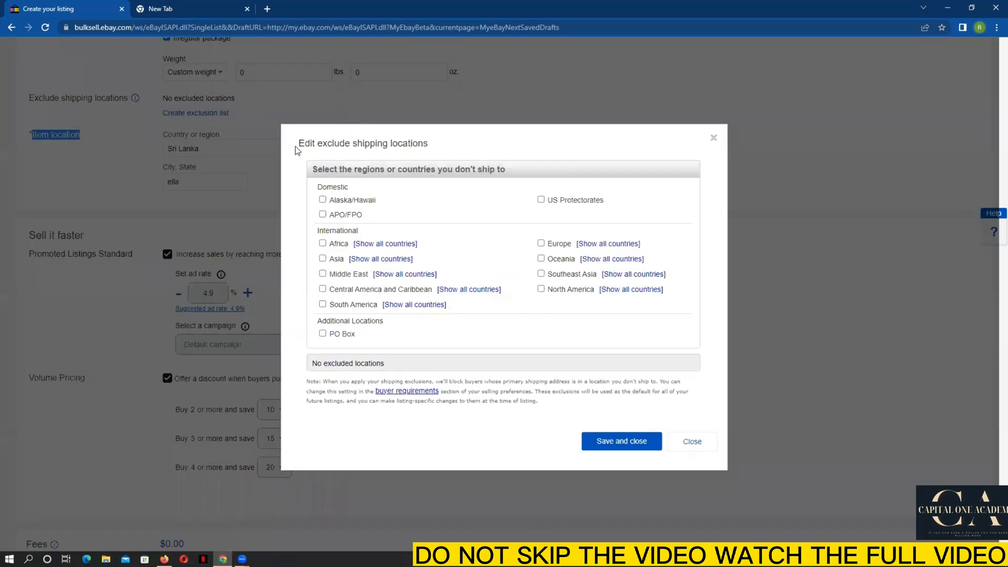
pyautogui.moveTo(313, 169); pyautogui.dragTo(491, 171)
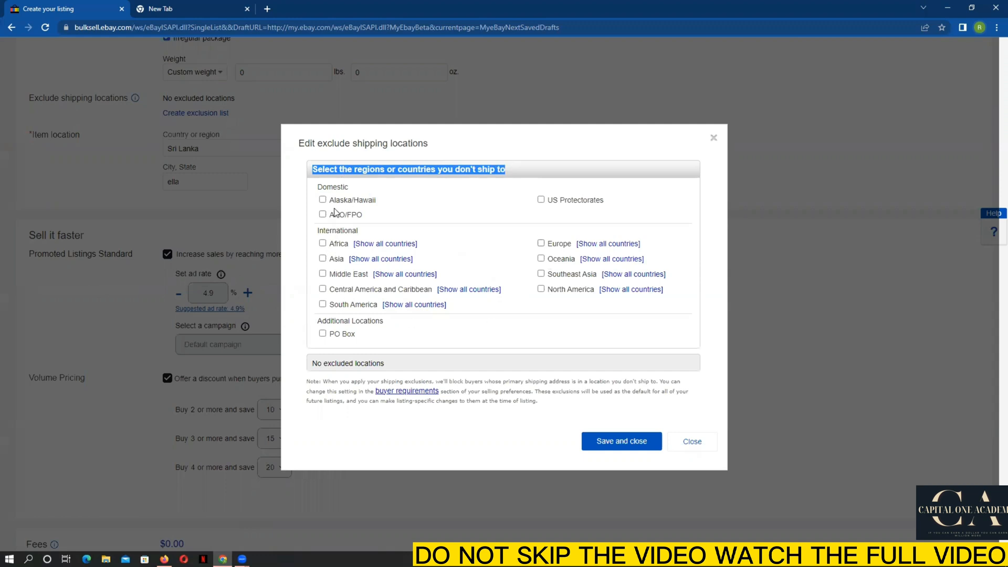
pyautogui.click(316, 214)
pyautogui.click(322, 215)
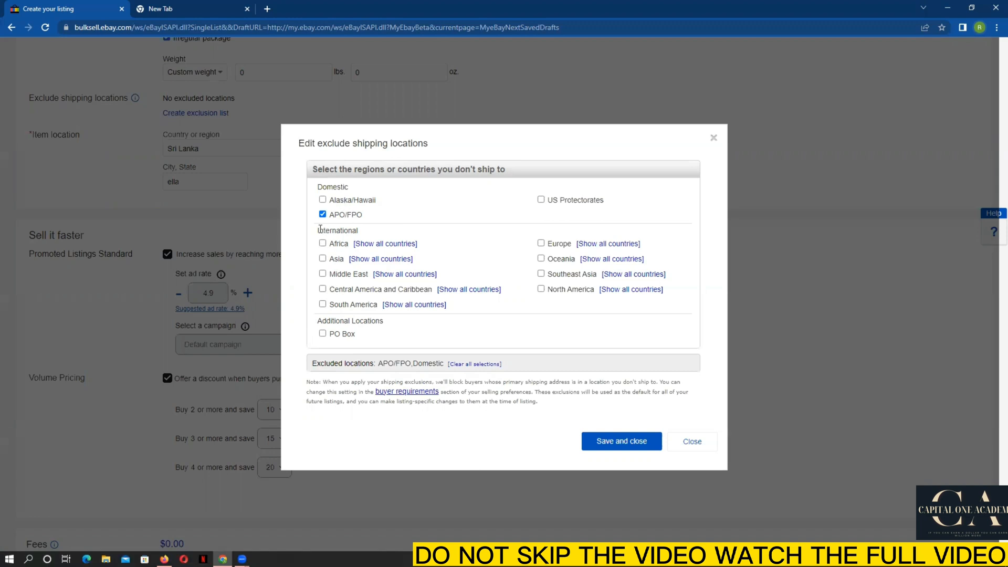
# Step: Exclude all African countries from international shipping except South Africa
pyautogui.moveTo(316, 231); pyautogui.dragTo(375, 235)
pyautogui.click(385, 244)
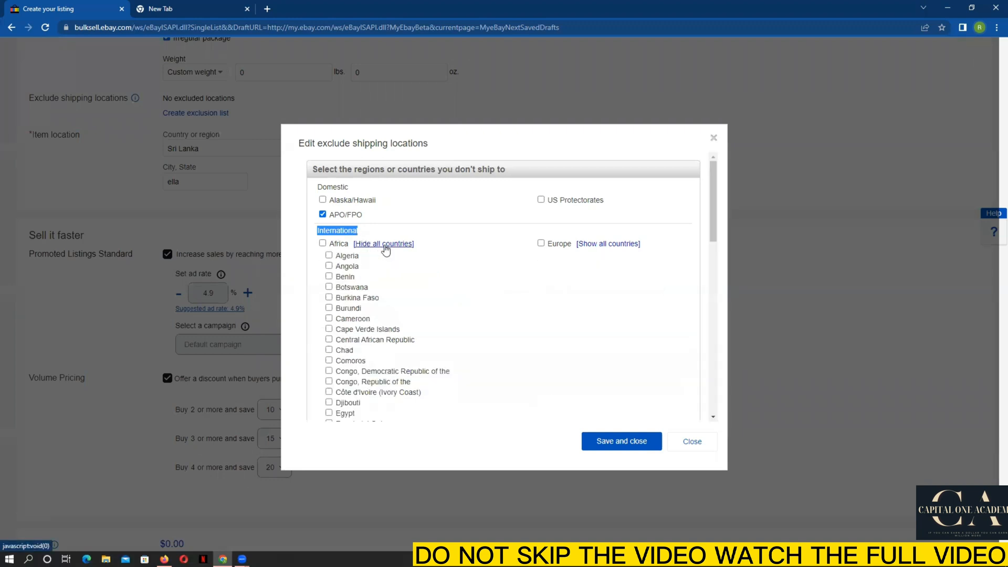
pyautogui.scroll(-1, 344, 244)
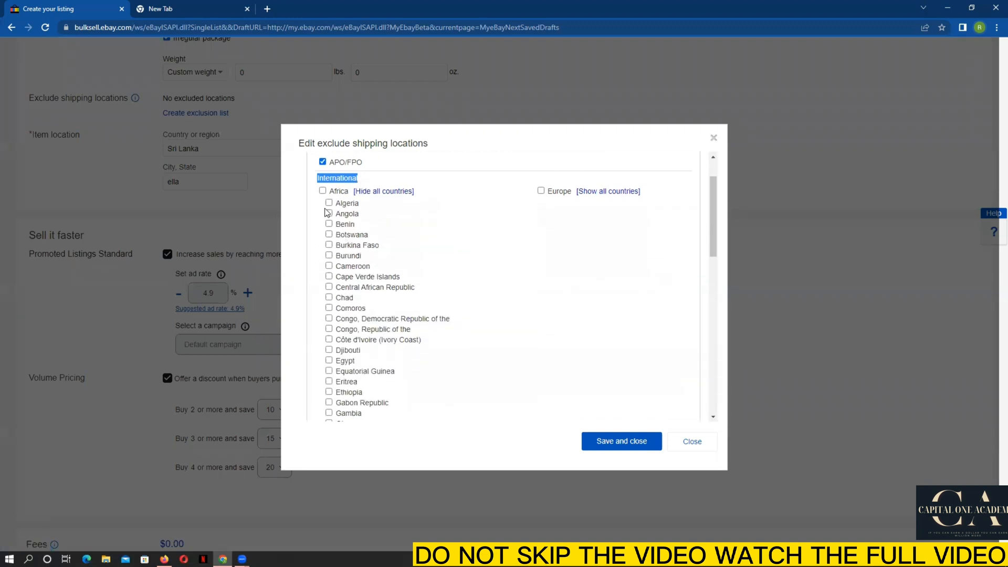
pyautogui.click(322, 191)
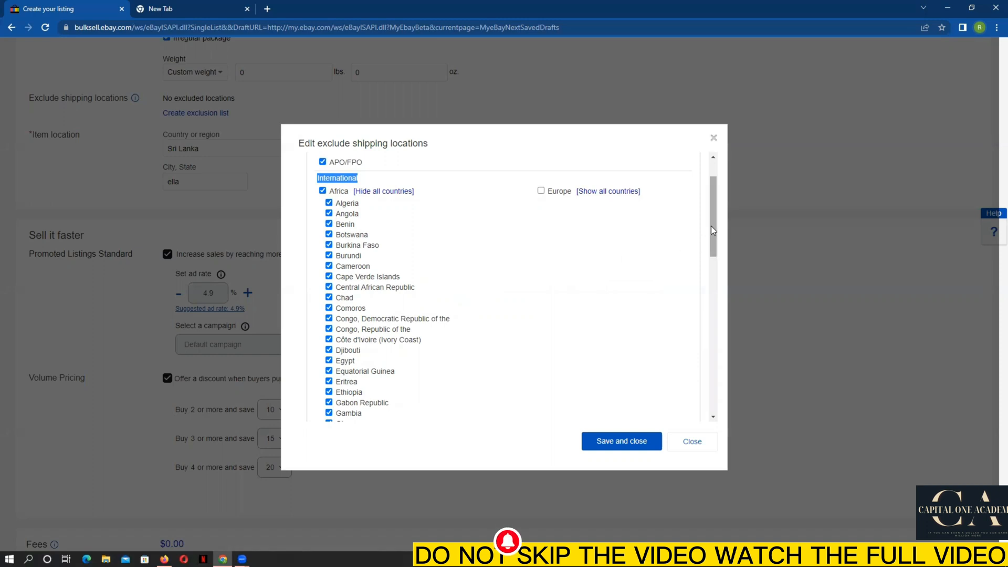
pyautogui.scroll(-1, 712, 225)
pyautogui.moveTo(720, 252); pyautogui.dragTo(733, 329)
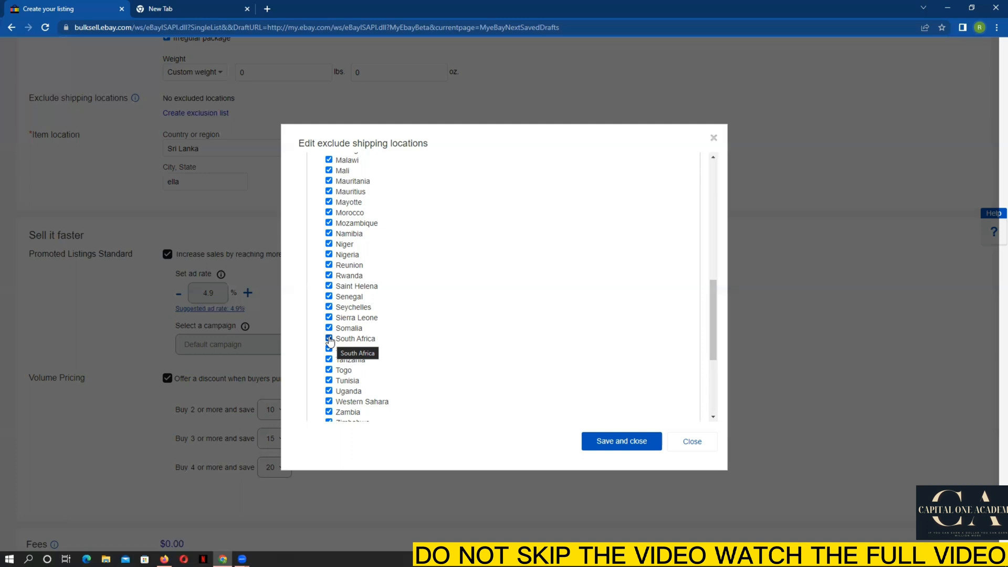
pyautogui.click(330, 339)
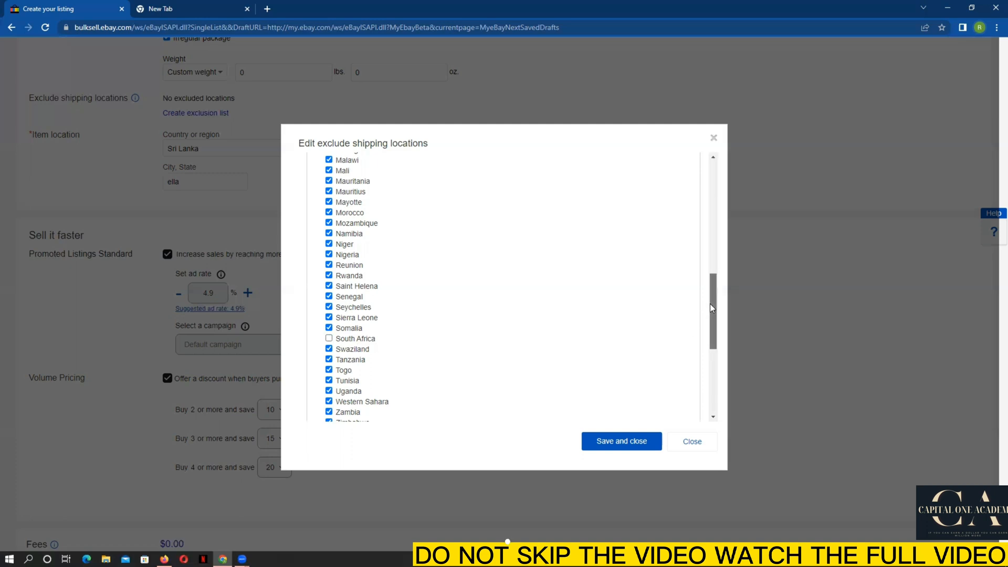
# Step: Exclude all Asian countries from international shipping except Singapore
pyautogui.moveTo(710, 304); pyautogui.dragTo(714, 334)
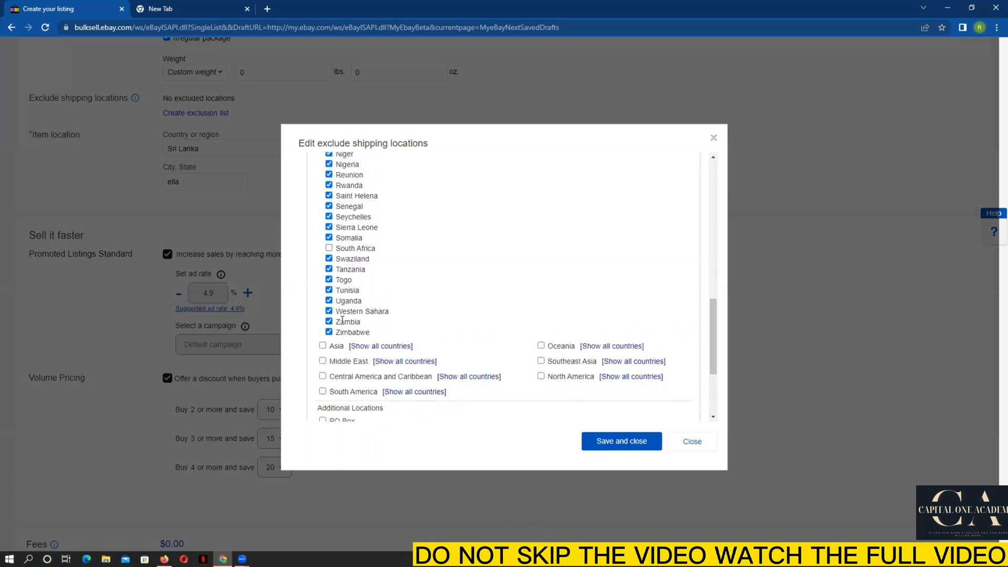
pyautogui.click(376, 349)
pyautogui.click(322, 346)
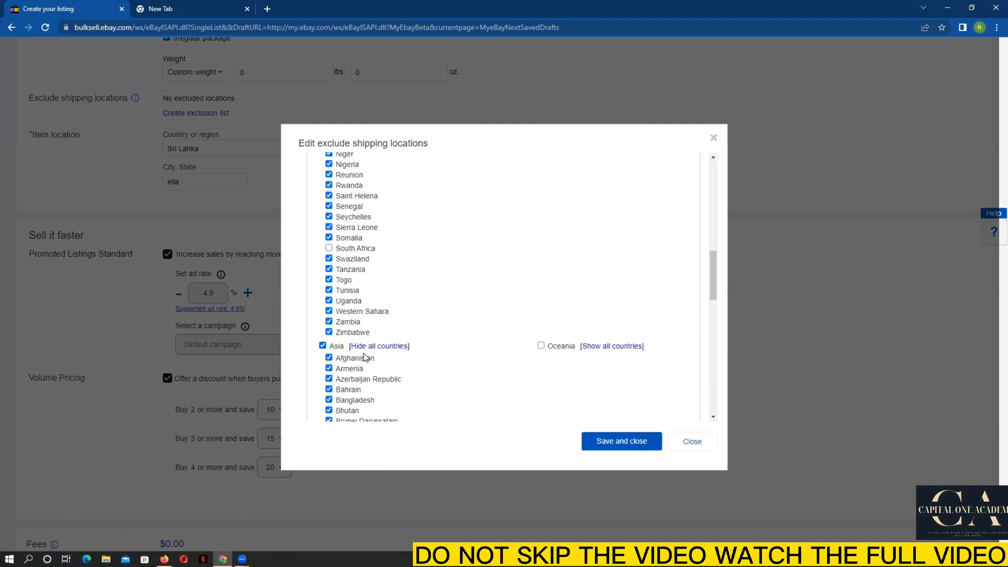
pyautogui.scroll(-2, 366, 358)
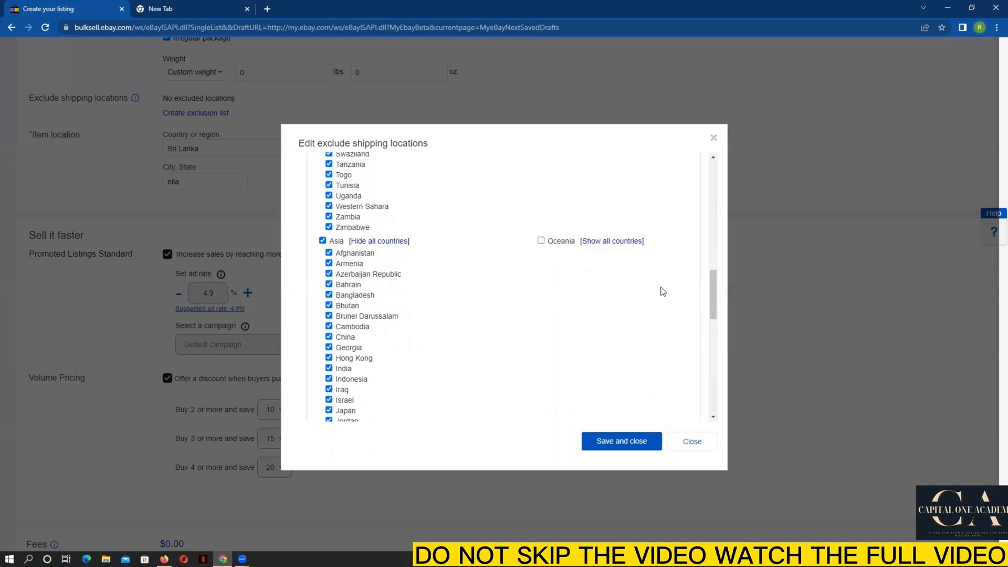
pyautogui.moveTo(714, 280); pyautogui.dragTo(719, 324)
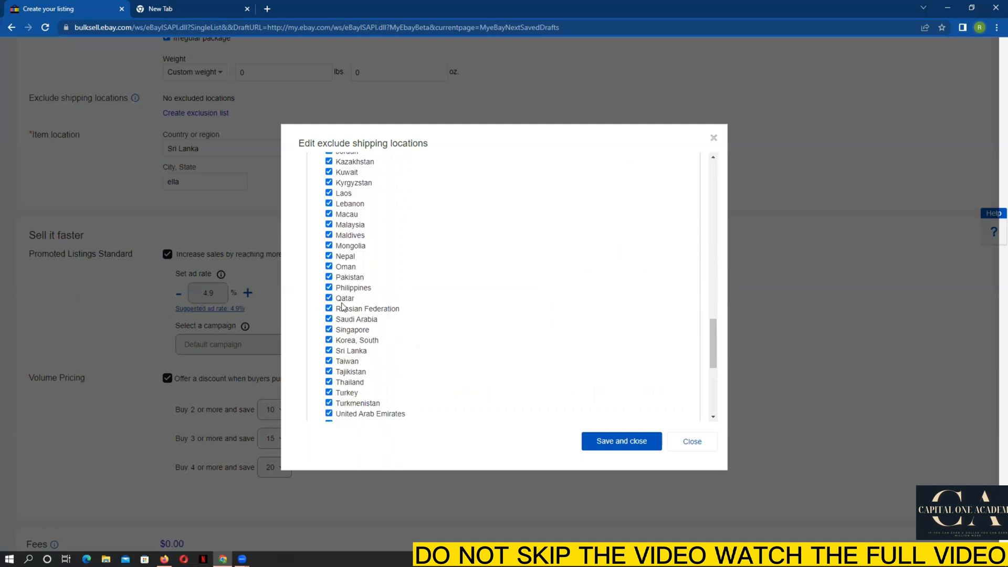
pyautogui.click(330, 331)
# Step: Exclude the entire Middle East region from shipping, including the United Arab Emirates, and show its countries
pyautogui.moveTo(712, 325); pyautogui.dragTo(717, 349)
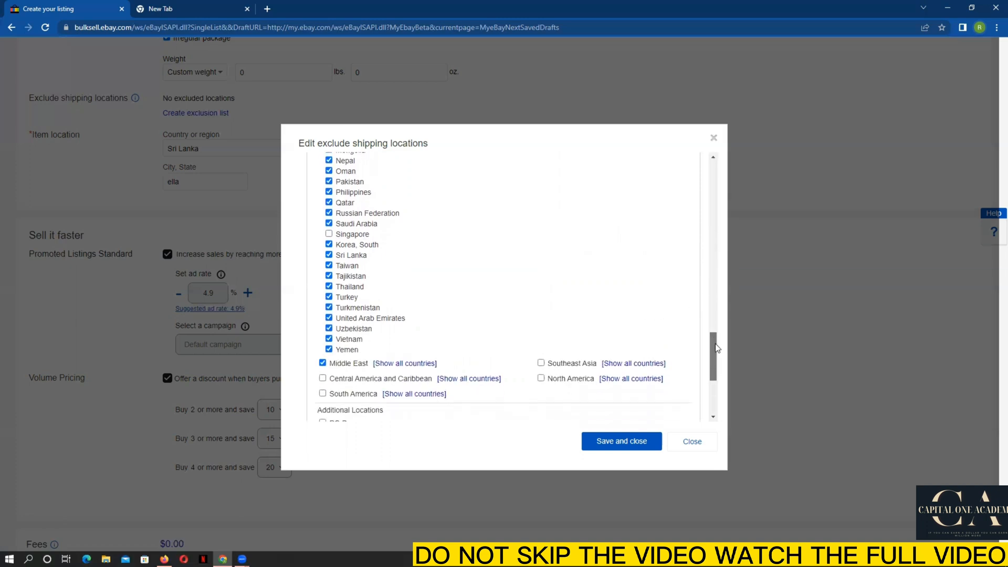
pyautogui.click(329, 316)
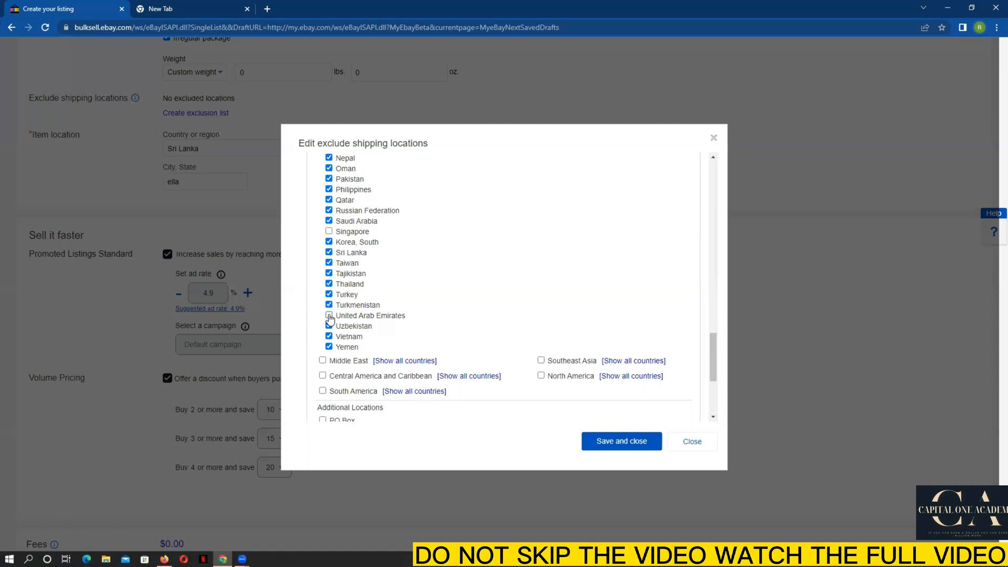
pyautogui.click(322, 362)
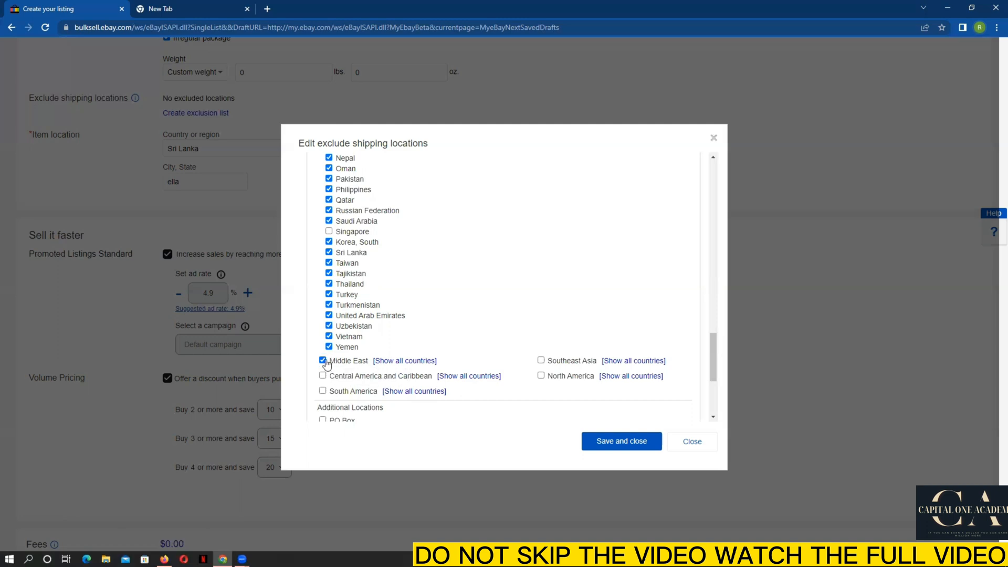
pyautogui.click(405, 361)
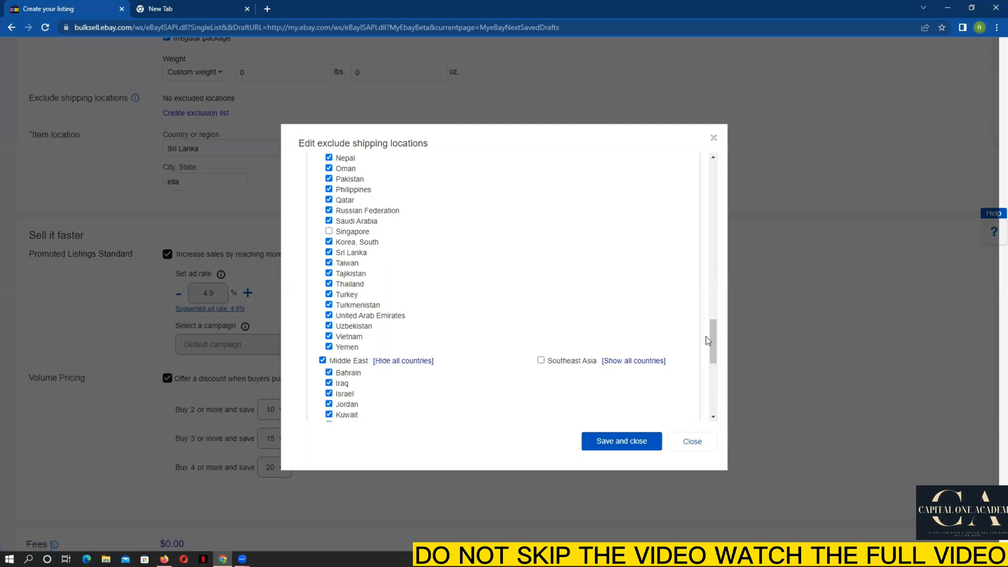
pyautogui.moveTo(712, 328); pyautogui.dragTo(718, 356)
pyautogui.scroll(-1, 718, 356)
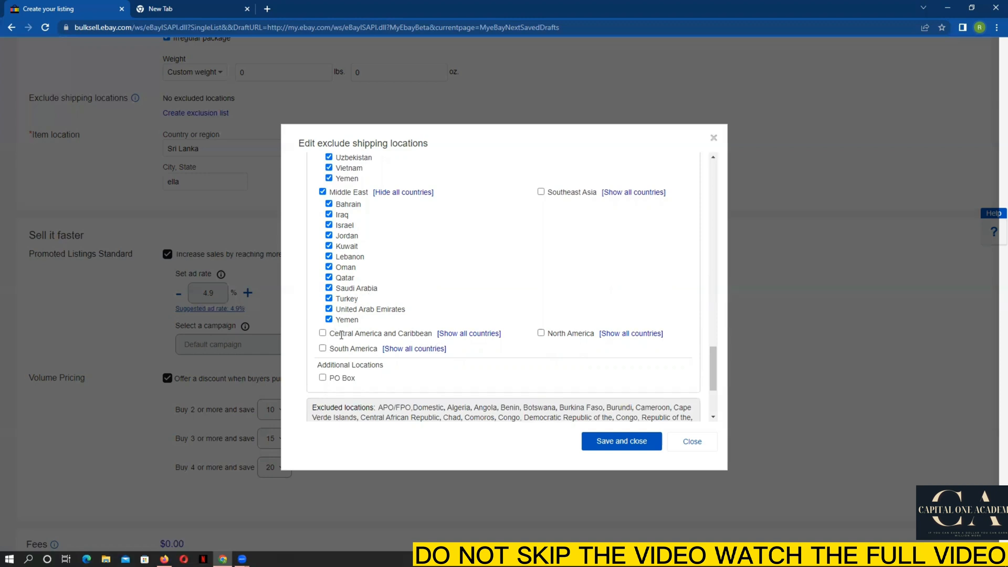
# Step: Exclude the entire Central America and Caribbean region from shipping and review its expanded country list
pyautogui.moveTo(328, 334); pyautogui.dragTo(429, 334)
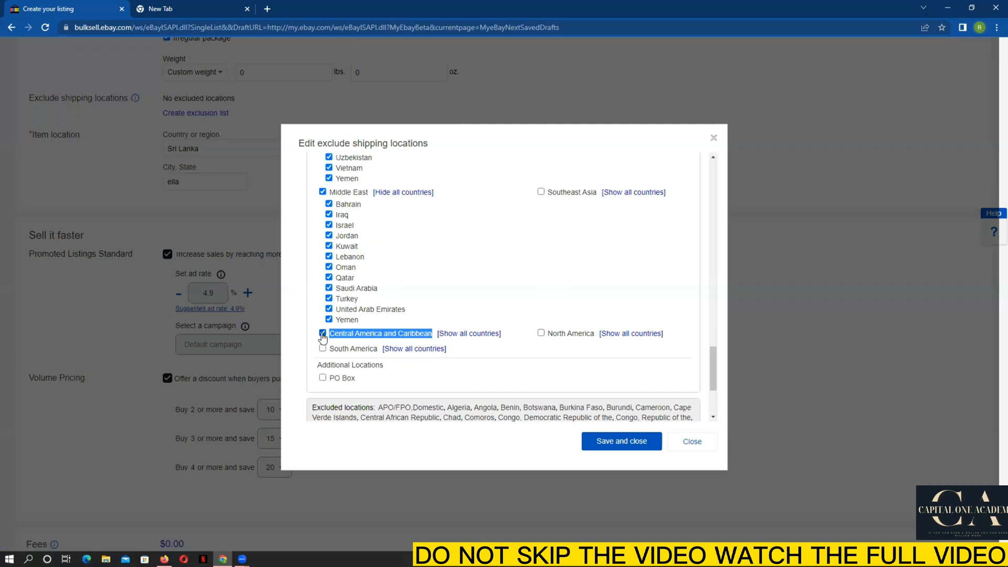
pyautogui.click(456, 334)
pyautogui.scroll(-1, 457, 338)
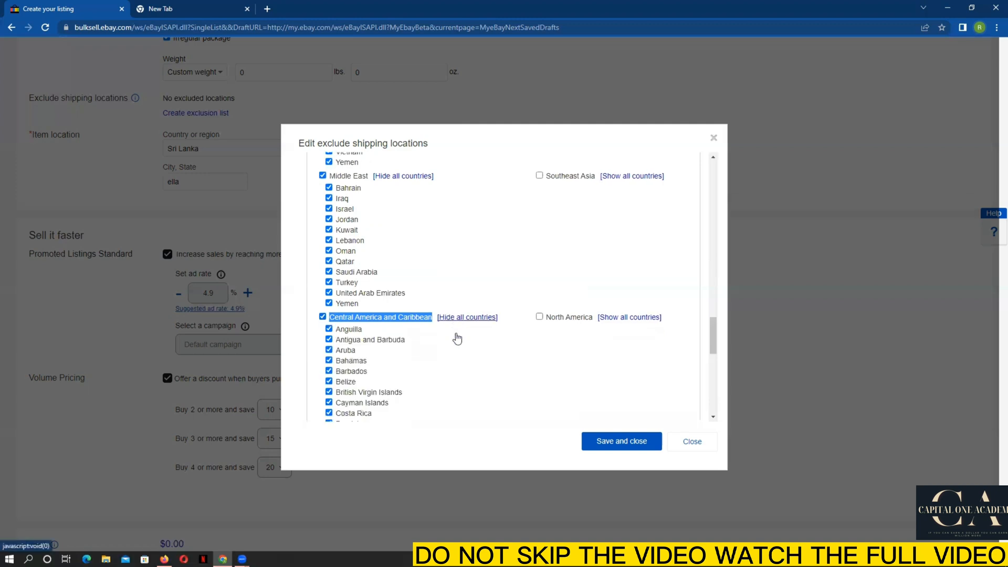
pyautogui.scroll(-1, 451, 333)
pyautogui.scroll(-2, 379, 277)
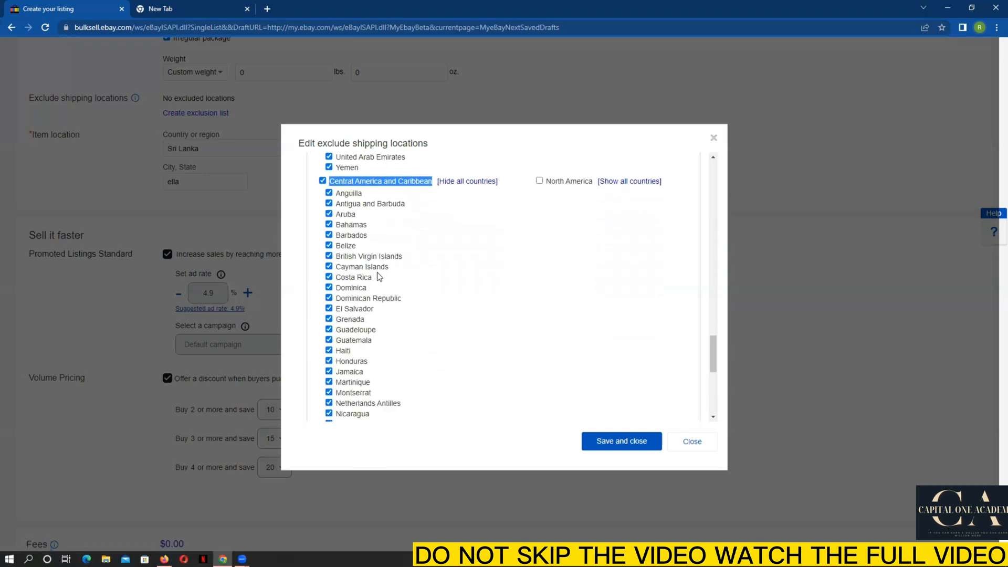
pyautogui.scroll(-1, 379, 277)
pyautogui.scroll(-2, 374, 290)
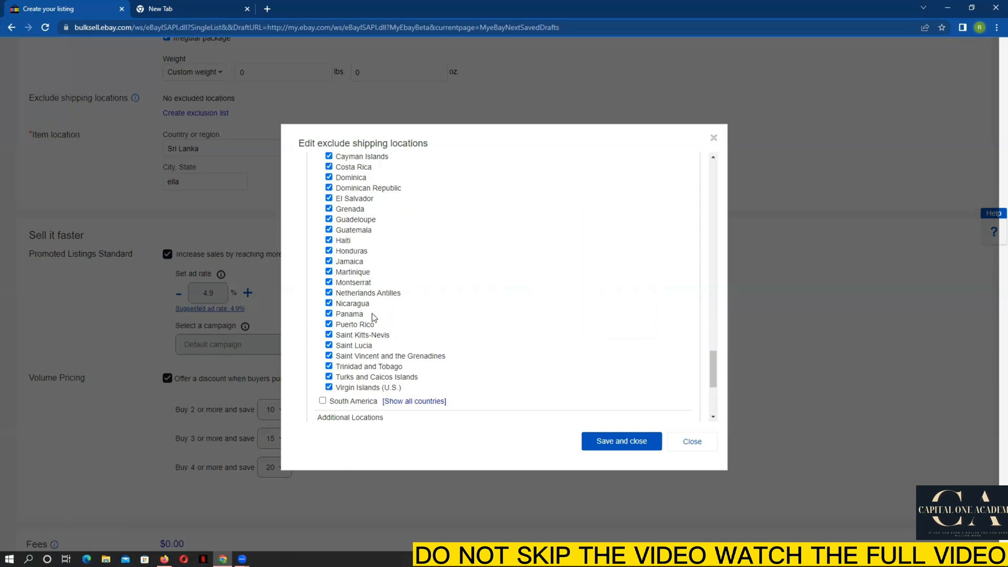
pyautogui.scroll(2, 371, 315)
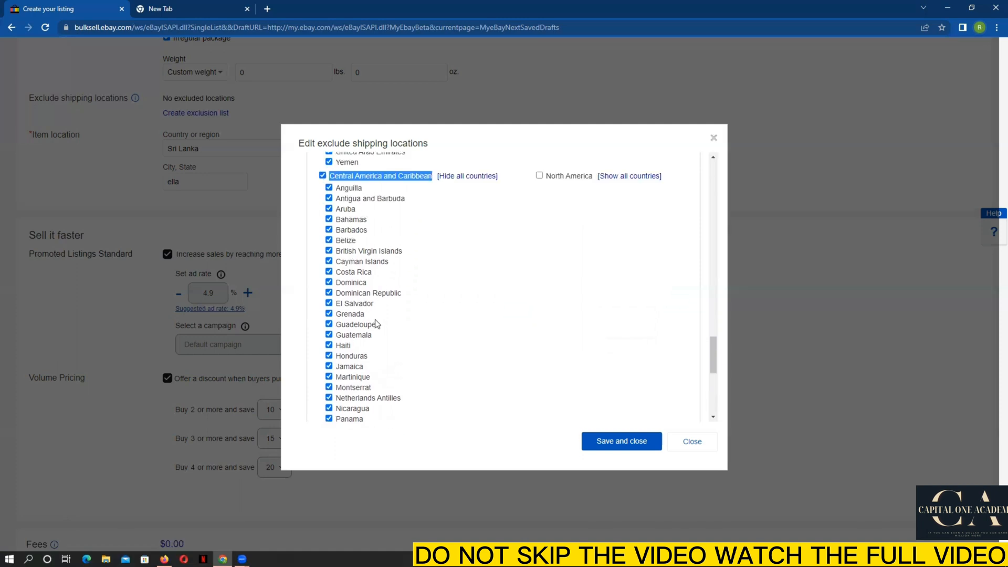
pyautogui.scroll(-3, 376, 324)
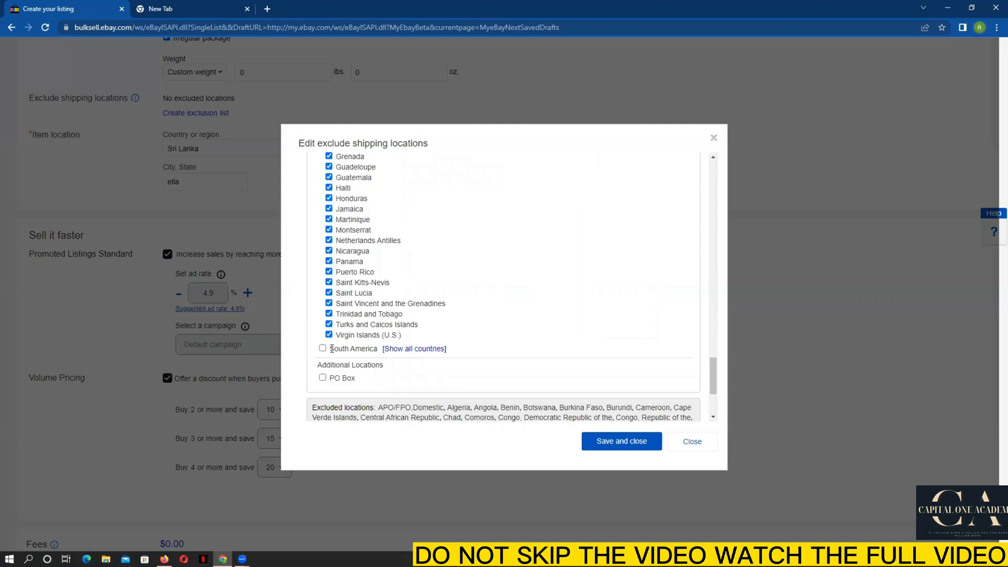
# Step: Exclude all South American countries from international shipping except Brazil
pyautogui.moveTo(331, 349); pyautogui.dragTo(377, 348)
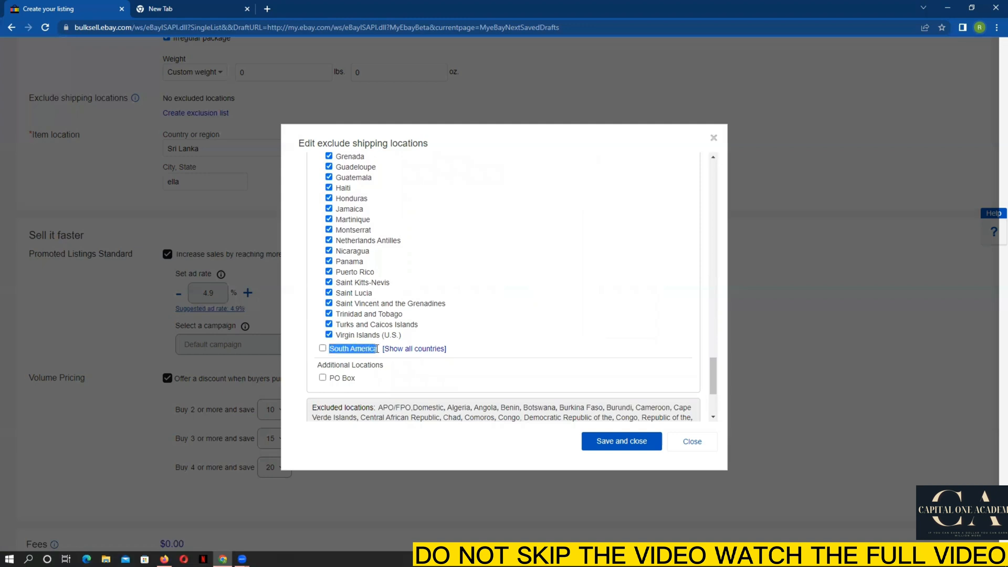
pyautogui.click(322, 349)
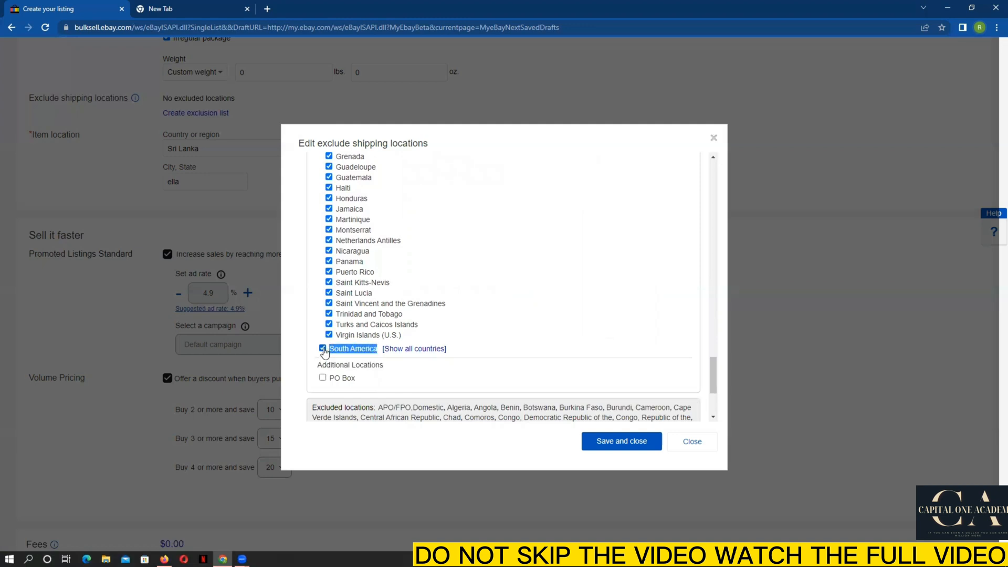
pyautogui.click(420, 349)
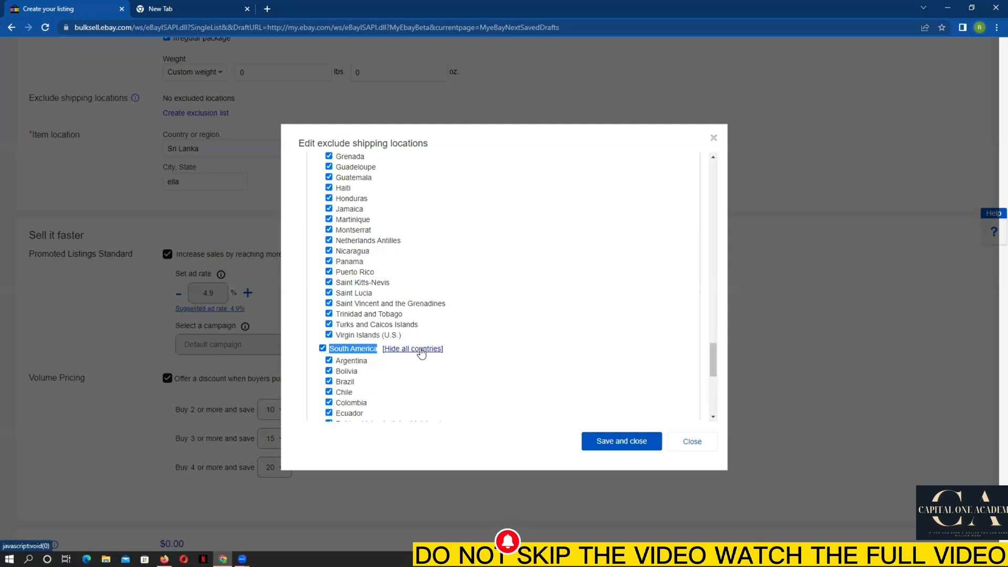
pyautogui.scroll(-2, 421, 353)
pyautogui.scroll(1, 421, 346)
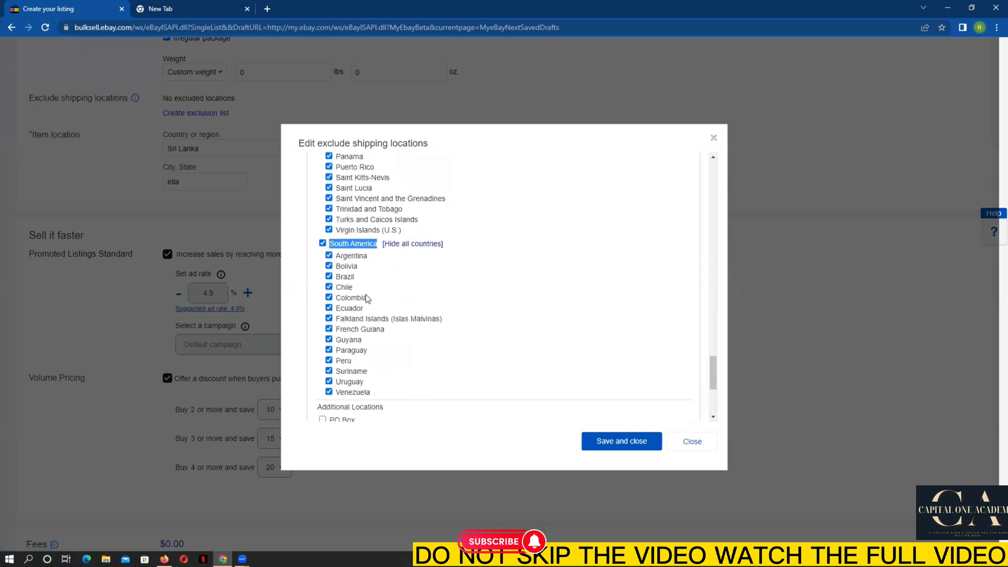
pyautogui.click(329, 329)
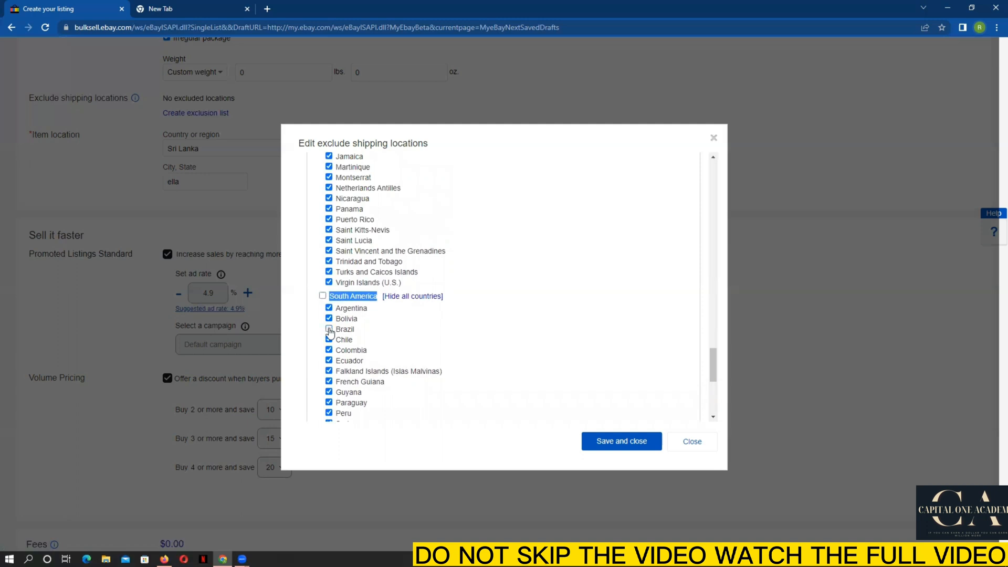
# Step: Remove Peru from the excluded South American countries so it stays available for shipping alongside Brazil
pyautogui.scroll(-2, 358, 332)
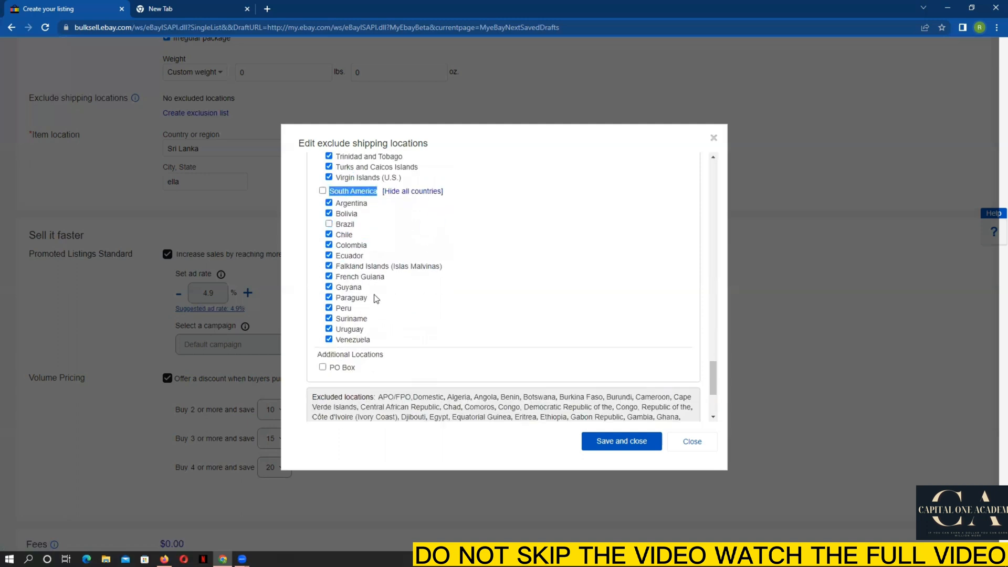
pyautogui.click(330, 308)
pyautogui.moveTo(338, 224); pyautogui.dragTo(361, 229)
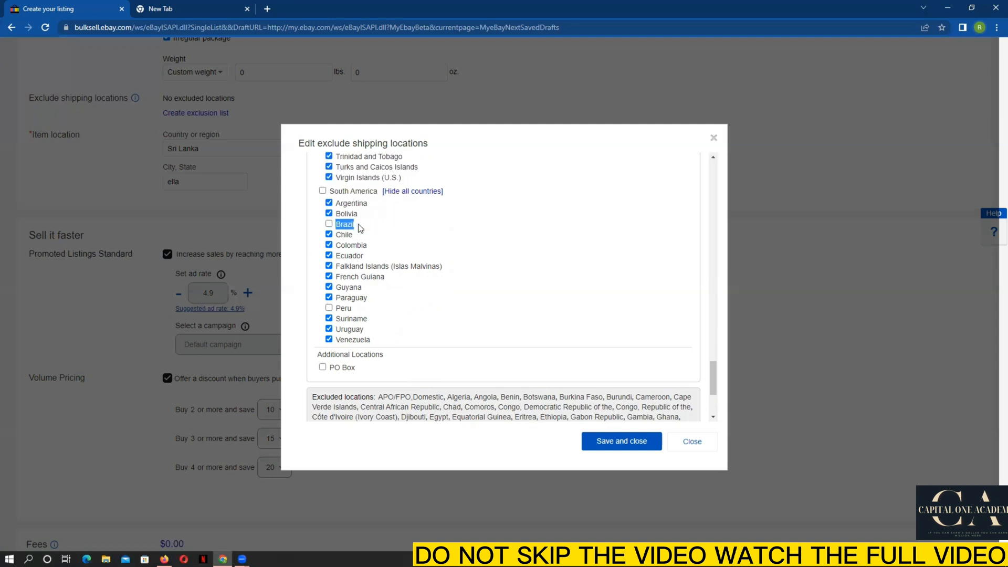
pyautogui.click(344, 309)
# Step: Exclude PO Box addresses under the additional shipping locations
pyautogui.scroll(-1, 362, 329)
pyautogui.moveTo(320, 304); pyautogui.dragTo(393, 305)
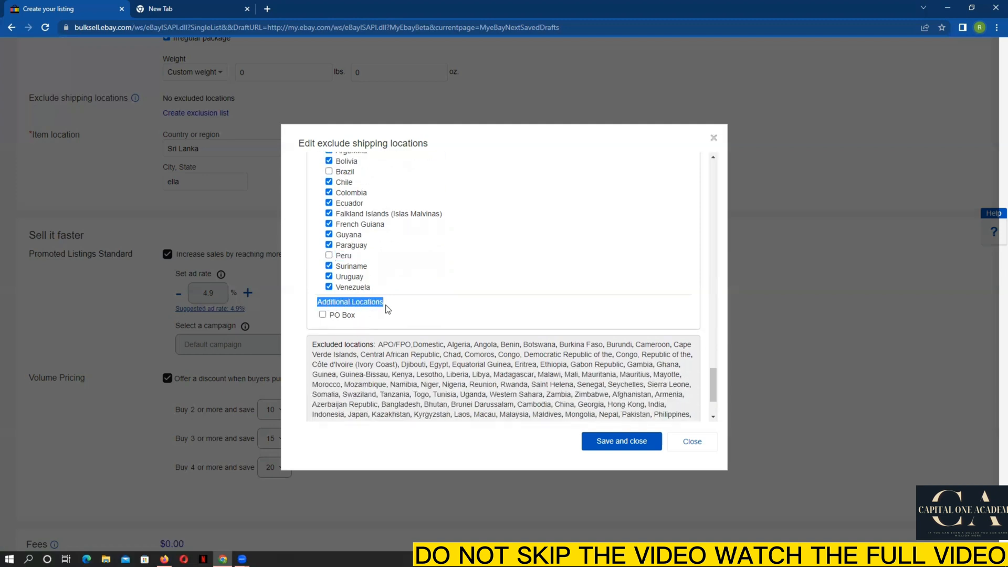
pyautogui.click(322, 316)
pyautogui.scroll(-2, 716, 376)
pyautogui.scroll(2, 714, 368)
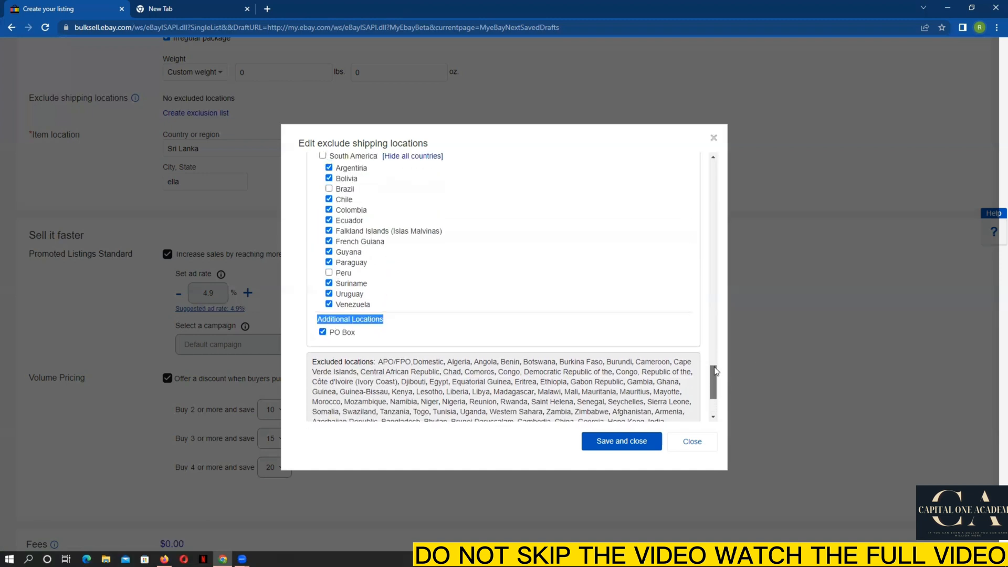
# Step: Collapse the expanded country lists of Central America and Caribbean, Middle East, South America, Asia and Africa
pyautogui.scroll(9, 712, 336)
pyautogui.click(464, 341)
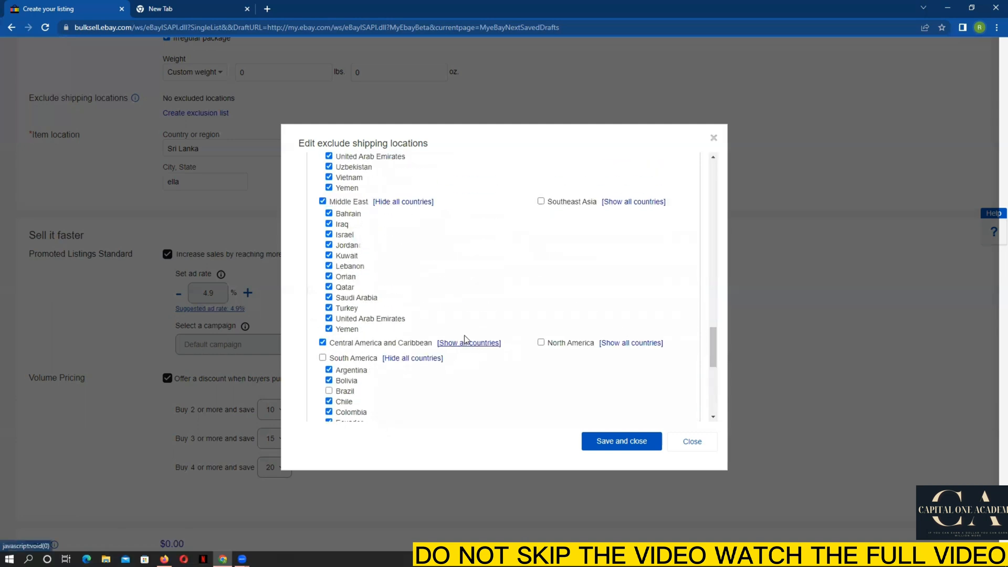
pyautogui.click(419, 202)
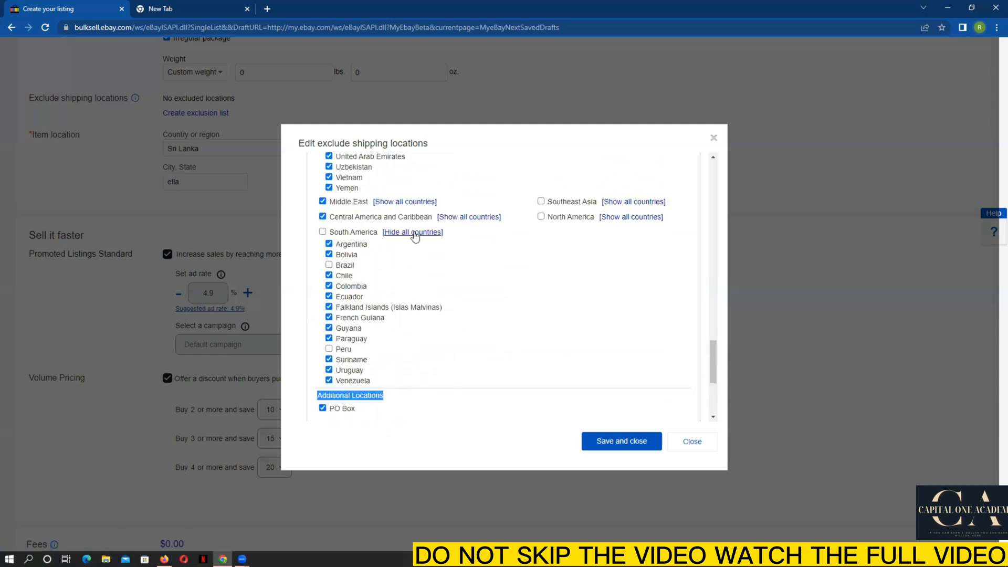
pyautogui.click(415, 234)
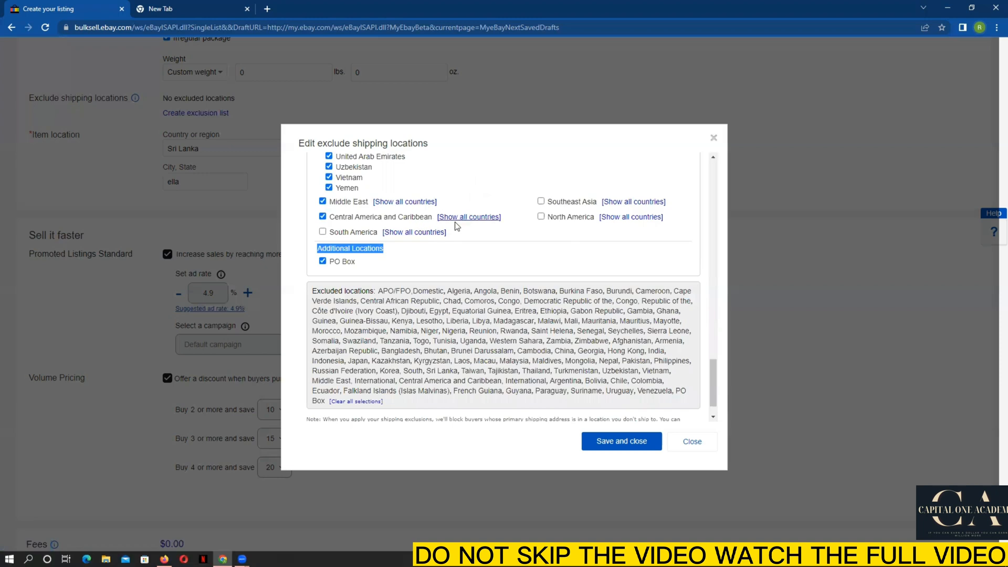
pyautogui.scroll(4, 450, 230)
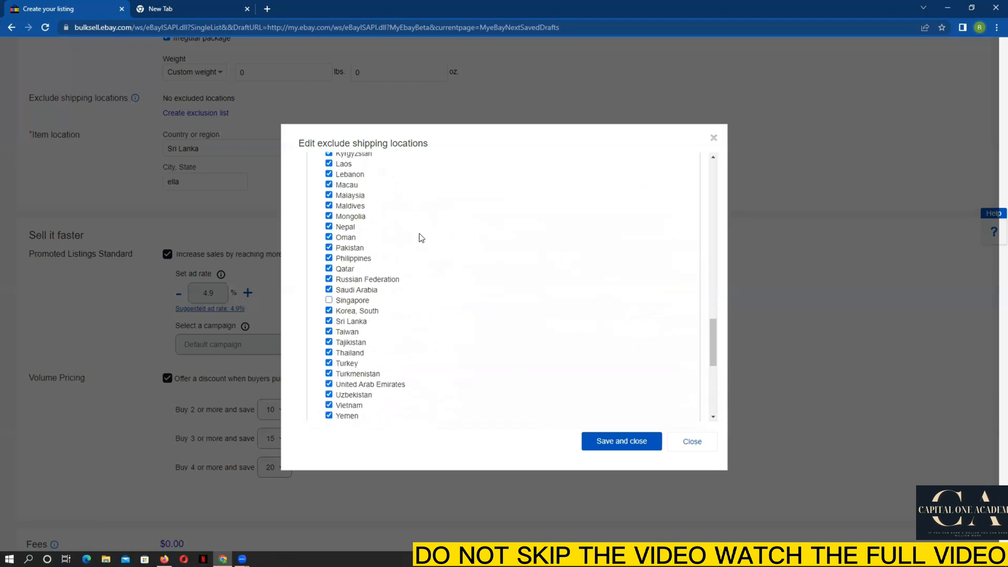
pyautogui.scroll(10, 420, 239)
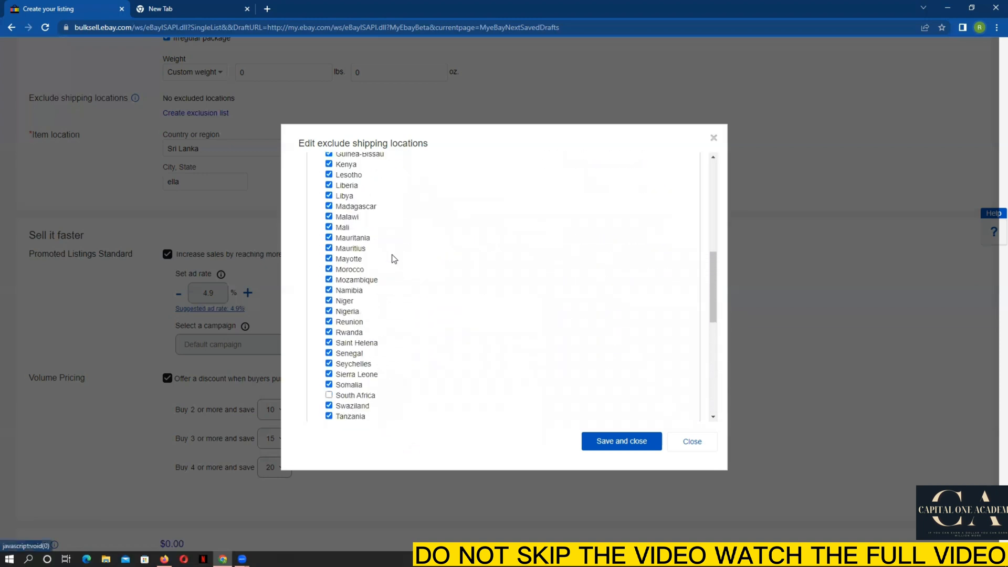
pyautogui.scroll(10, 399, 258)
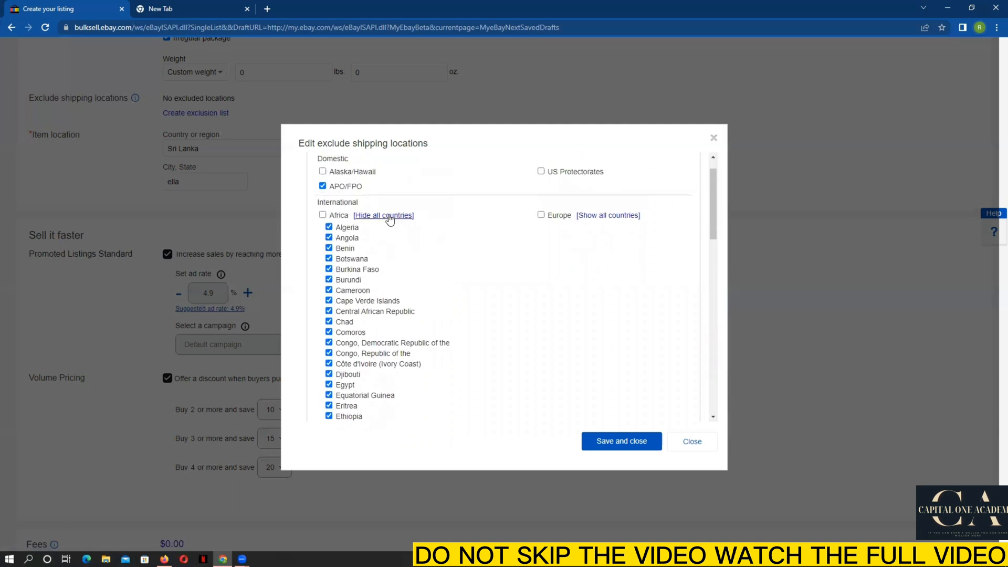
pyautogui.click(390, 219)
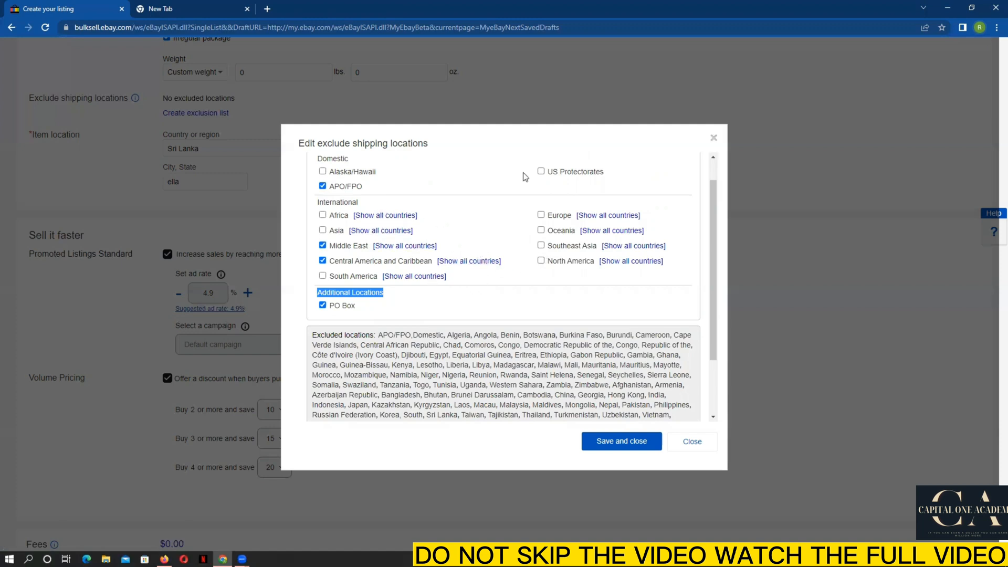
# Step: Show the European countries and look through the whole list to see which ones are excluded
pyautogui.scroll(1, 616, 214)
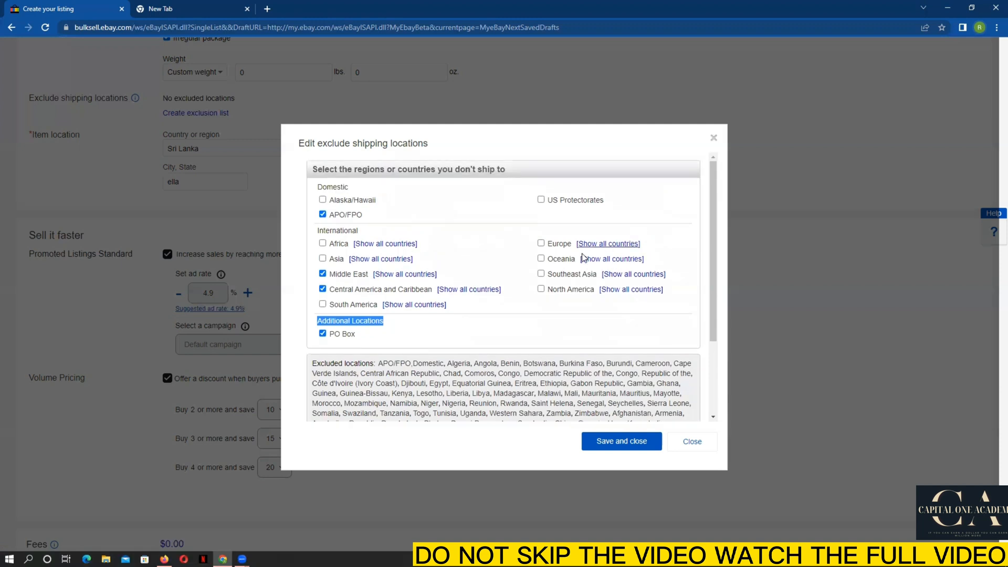
pyautogui.click(608, 244)
pyautogui.scroll(-2, 619, 251)
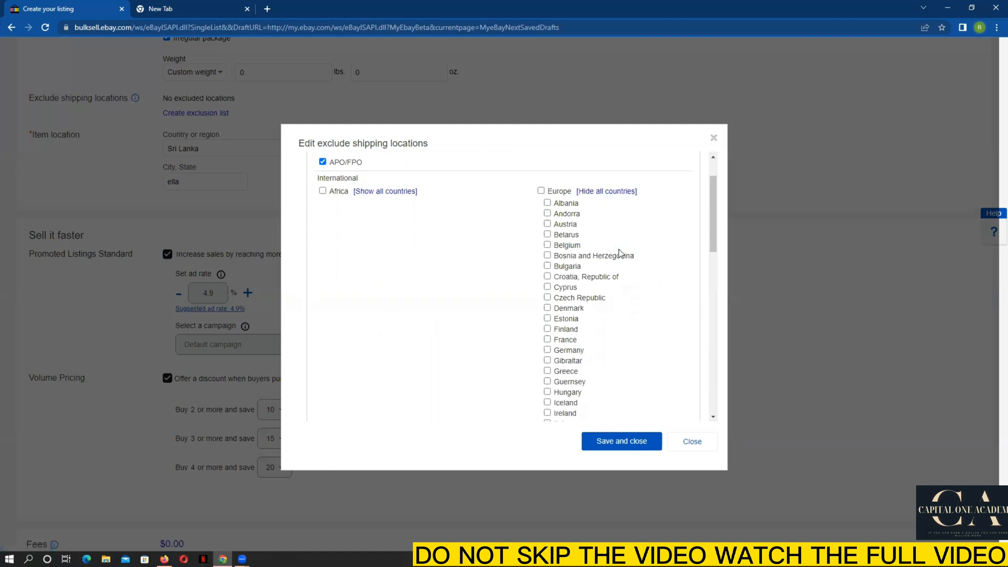
pyautogui.scroll(-1, 621, 254)
pyautogui.scroll(-5, 619, 249)
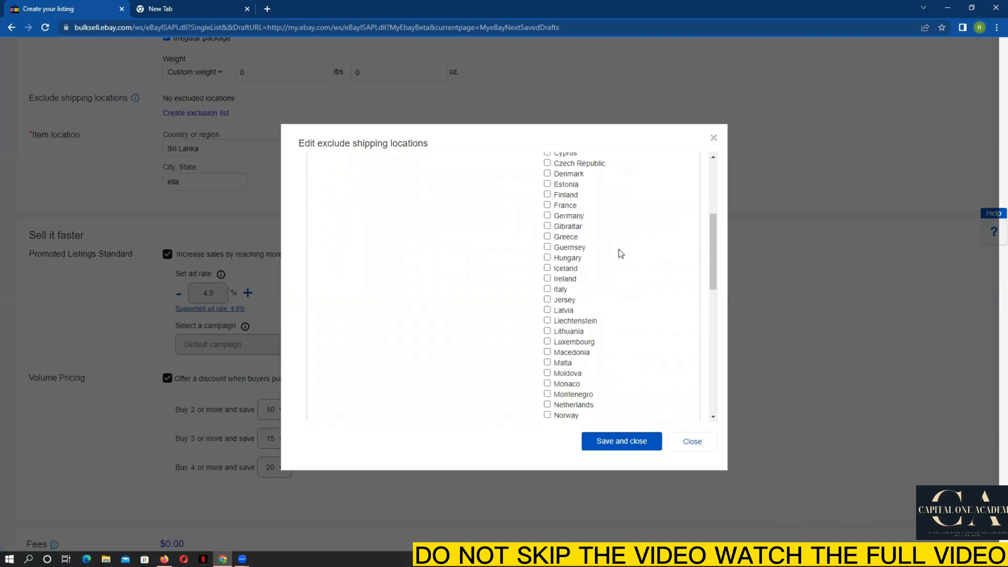
pyautogui.scroll(-1, 617, 253)
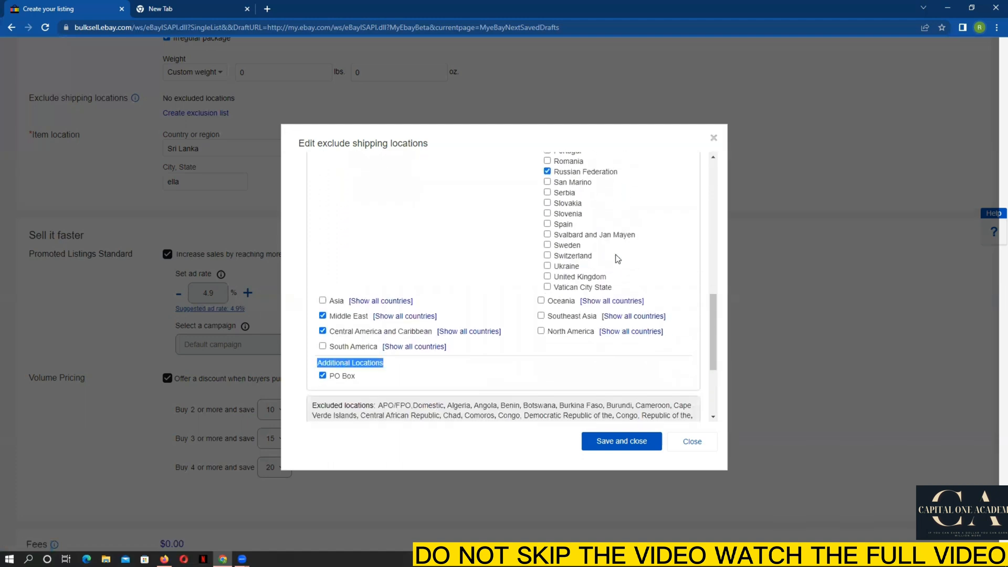
pyautogui.scroll(6, 587, 265)
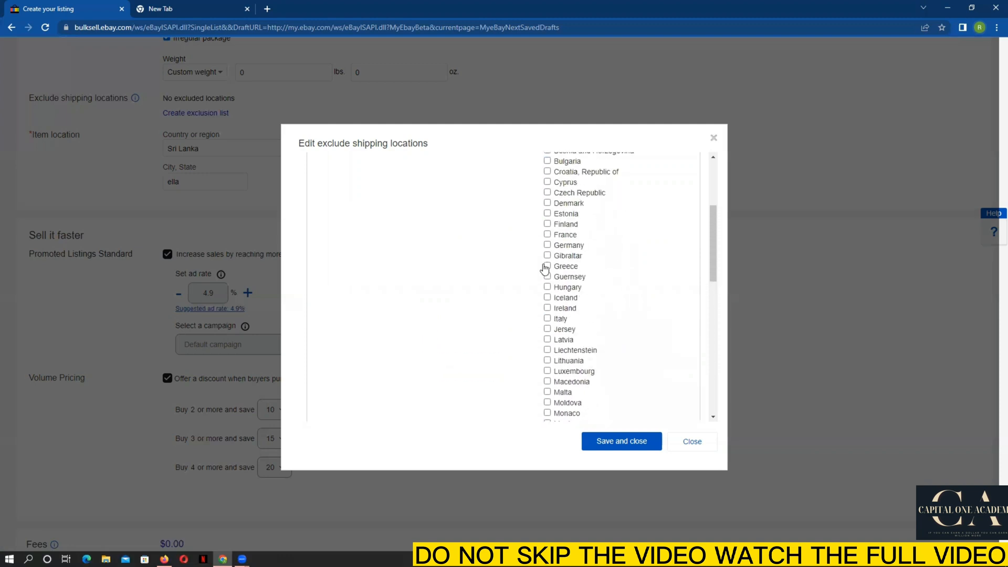
pyautogui.scroll(3, 590, 245)
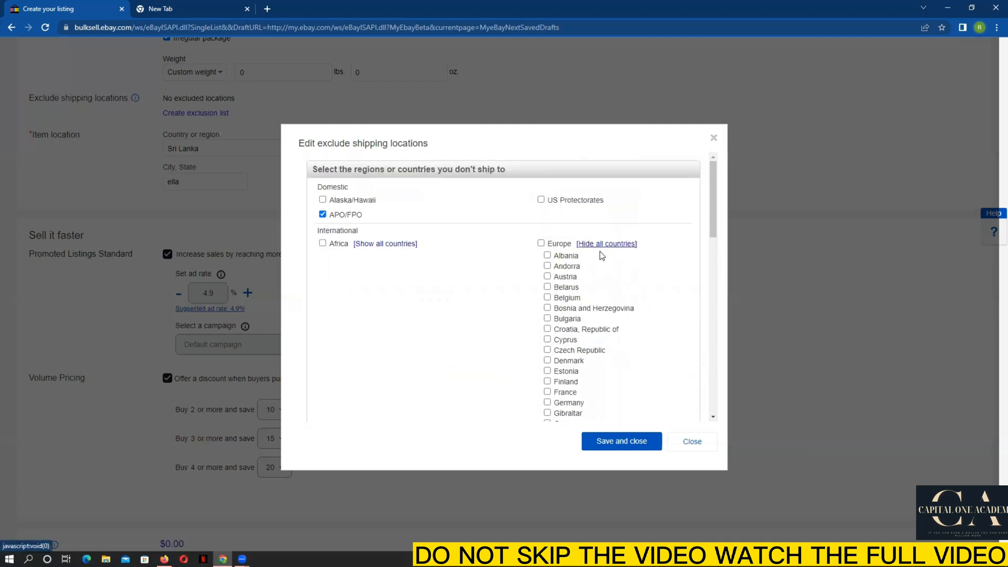
# Step: Check the exclusion of the Russian Federation in the European country list, and collapse the list
pyautogui.scroll(-1, 598, 262)
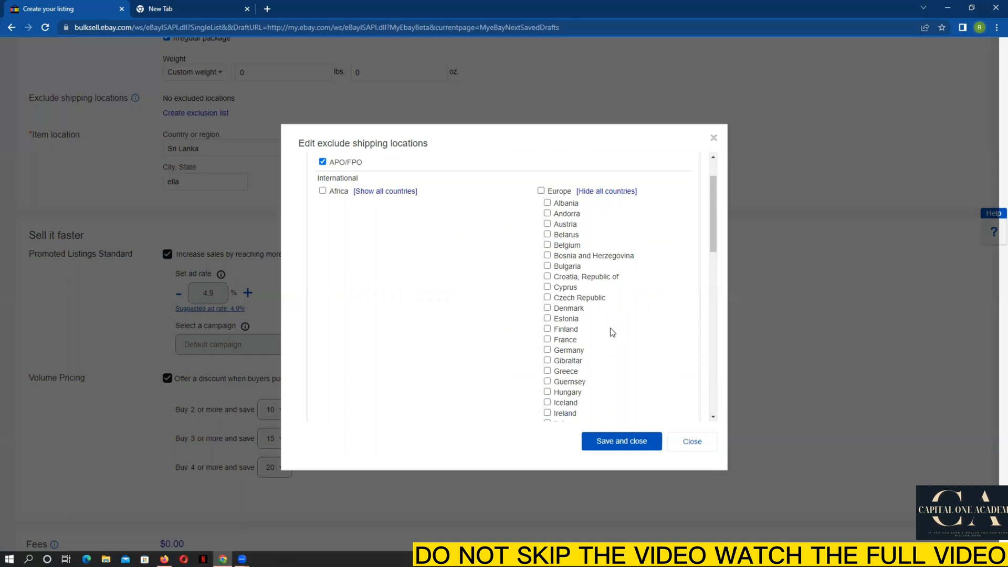
pyautogui.scroll(-2, 609, 330)
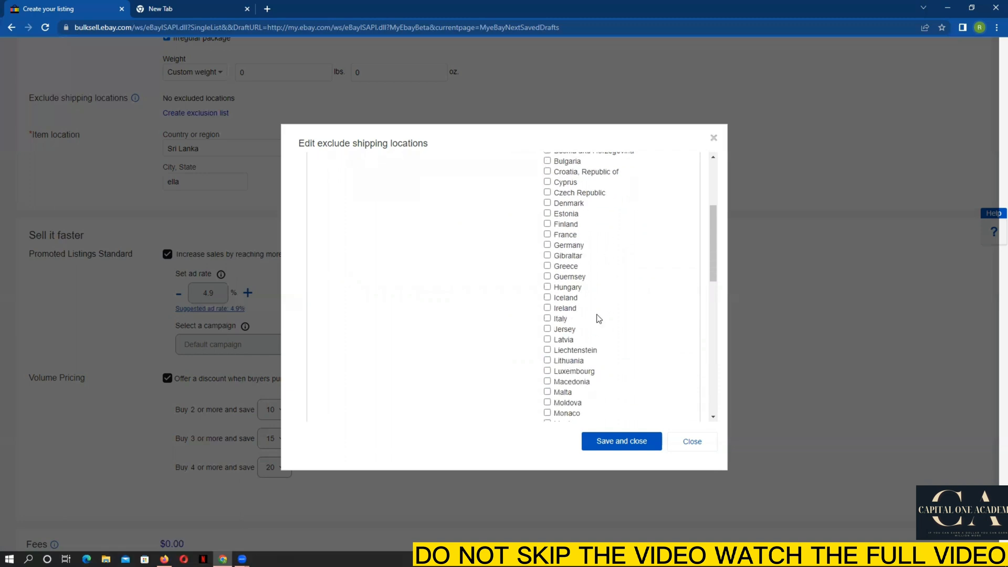
pyautogui.scroll(-1, 593, 284)
pyautogui.scroll(-3, 588, 286)
pyautogui.click(588, 286)
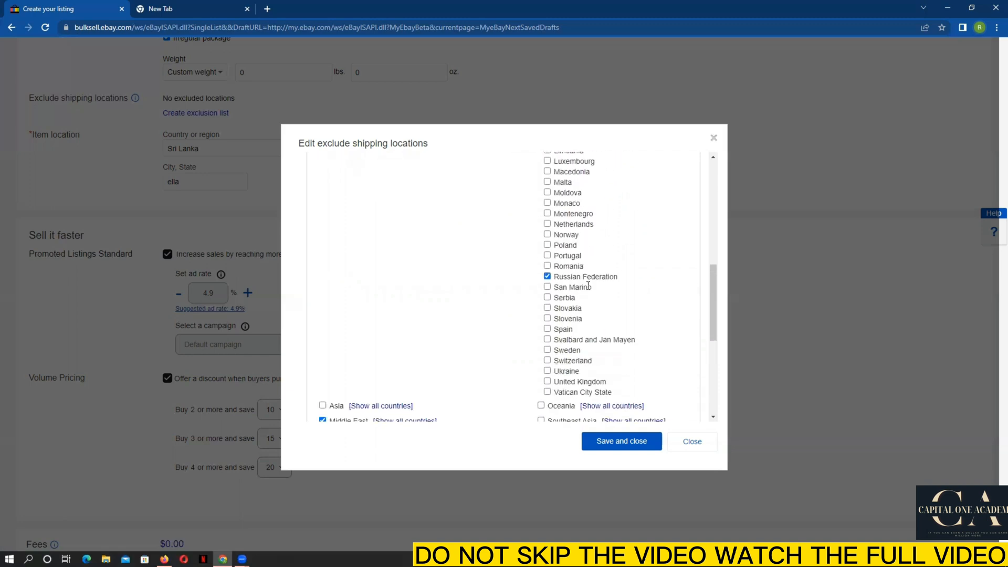
pyautogui.moveTo(556, 277); pyautogui.dragTo(623, 280)
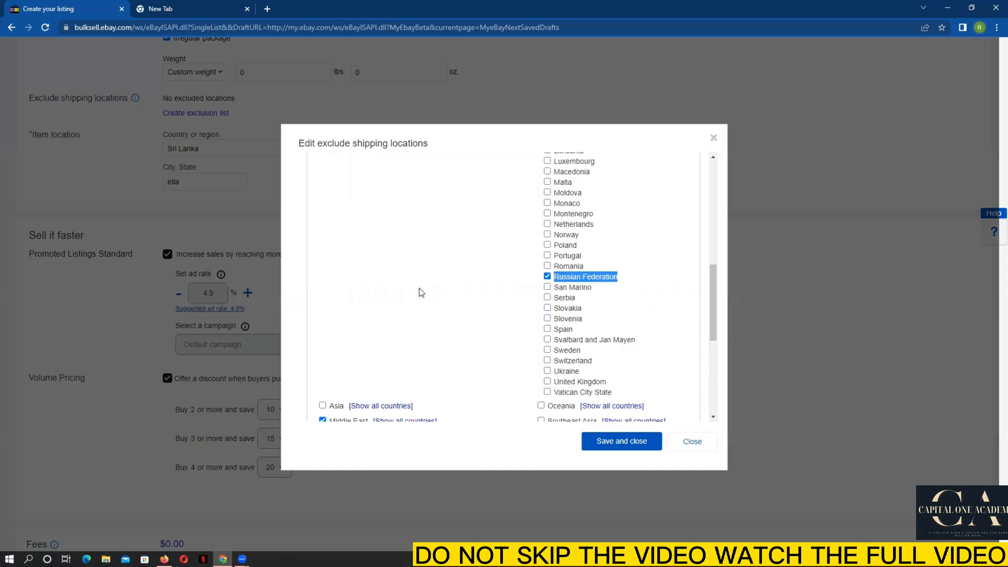
pyautogui.scroll(-2, 502, 295)
pyautogui.scroll(-1, 501, 295)
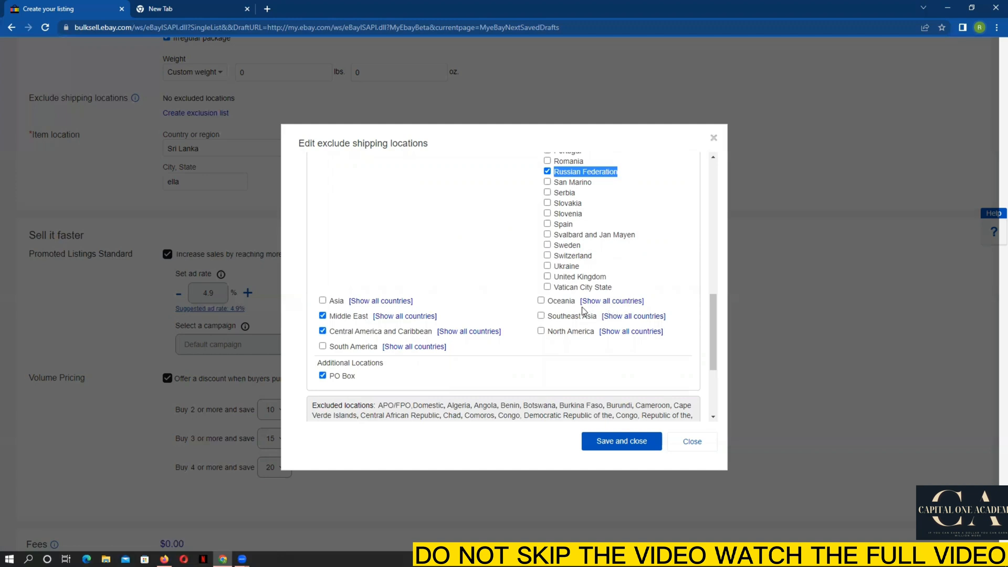
pyautogui.scroll(6, 625, 303)
pyautogui.scroll(3, 625, 304)
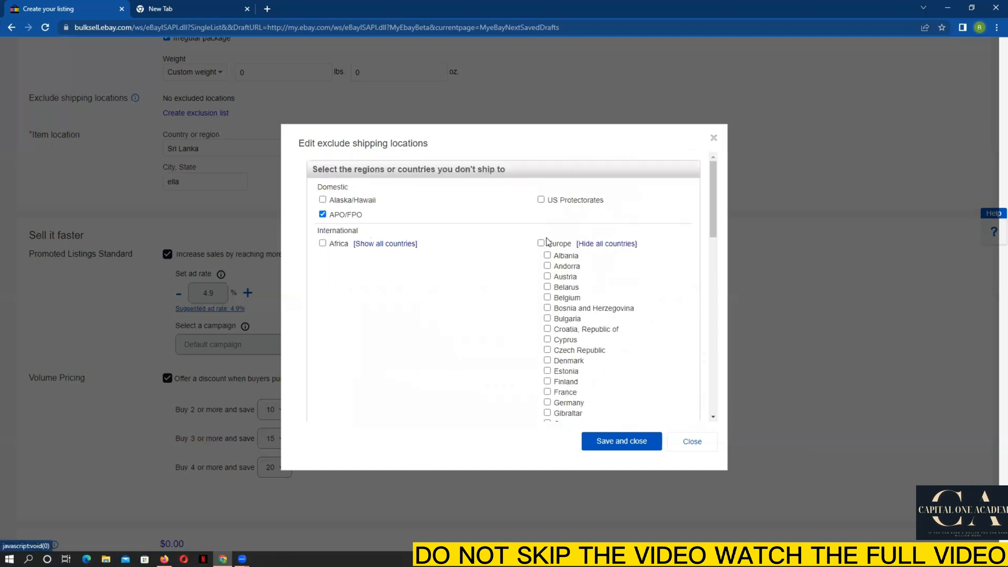
pyautogui.click(579, 246)
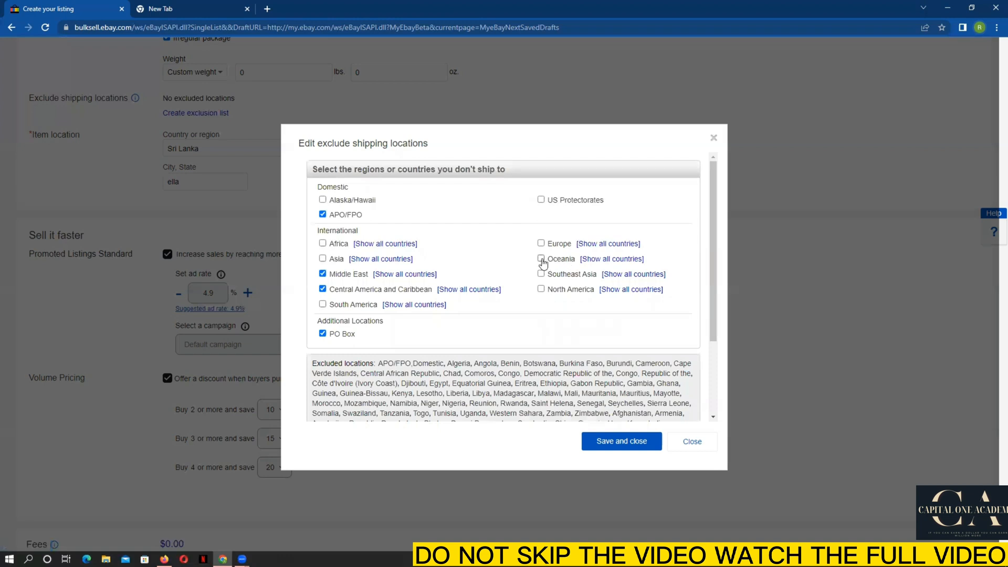
# Step: Exclude all countries of Oceania except Australia and New Zealand, and collapse the region's country list
pyautogui.click(612, 259)
pyautogui.scroll(-1, 626, 268)
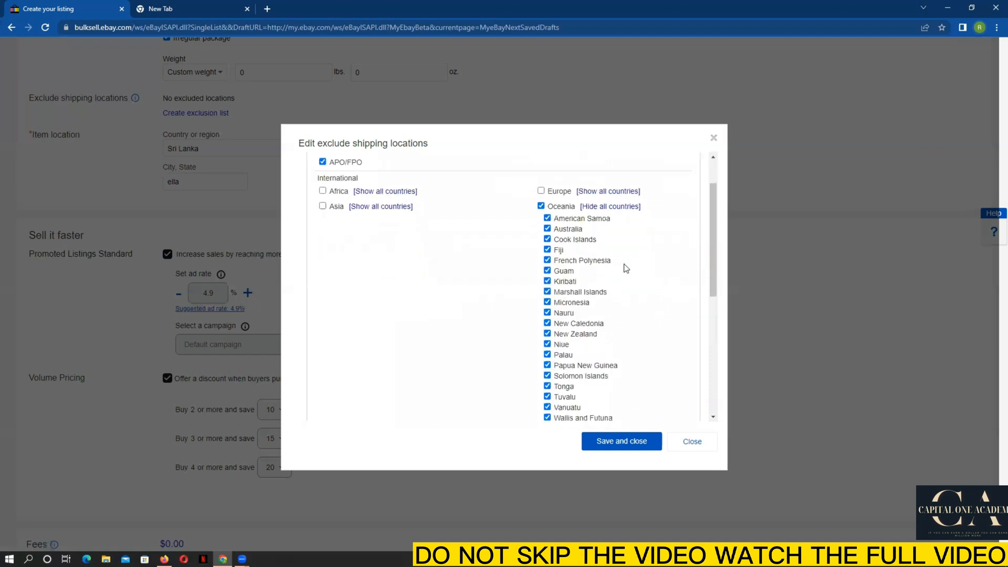
pyautogui.click(547, 230)
pyautogui.scroll(-1, 556, 288)
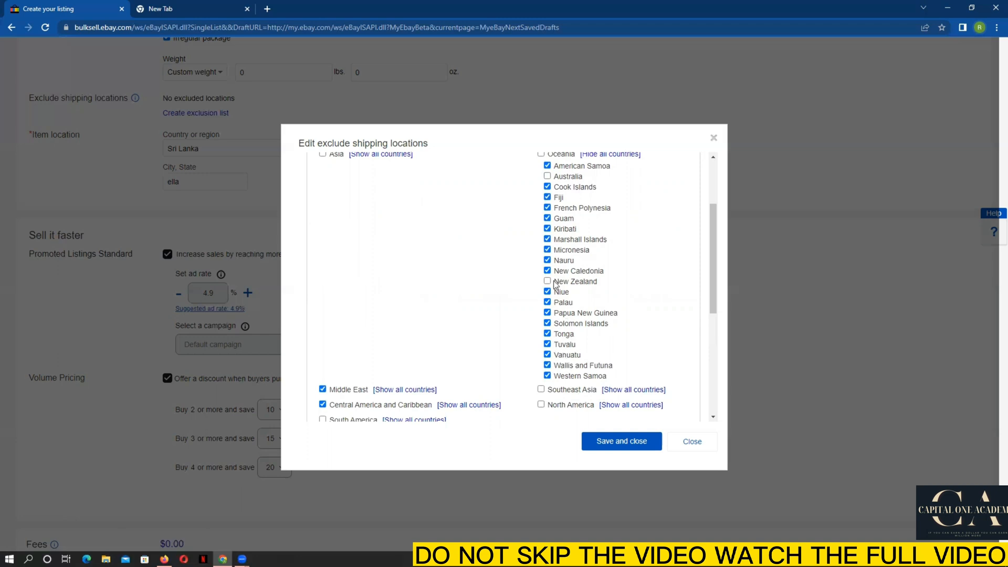
pyautogui.moveTo(710, 260); pyautogui.dragTo(709, 250)
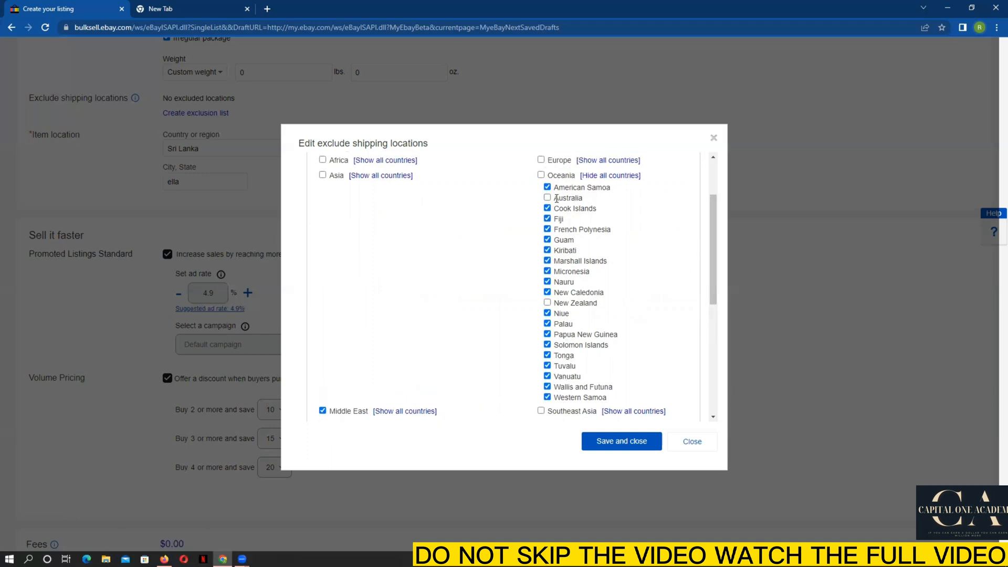
pyautogui.doubleClick(562, 198)
pyautogui.moveTo(554, 304); pyautogui.dragTo(602, 305)
pyautogui.click(606, 176)
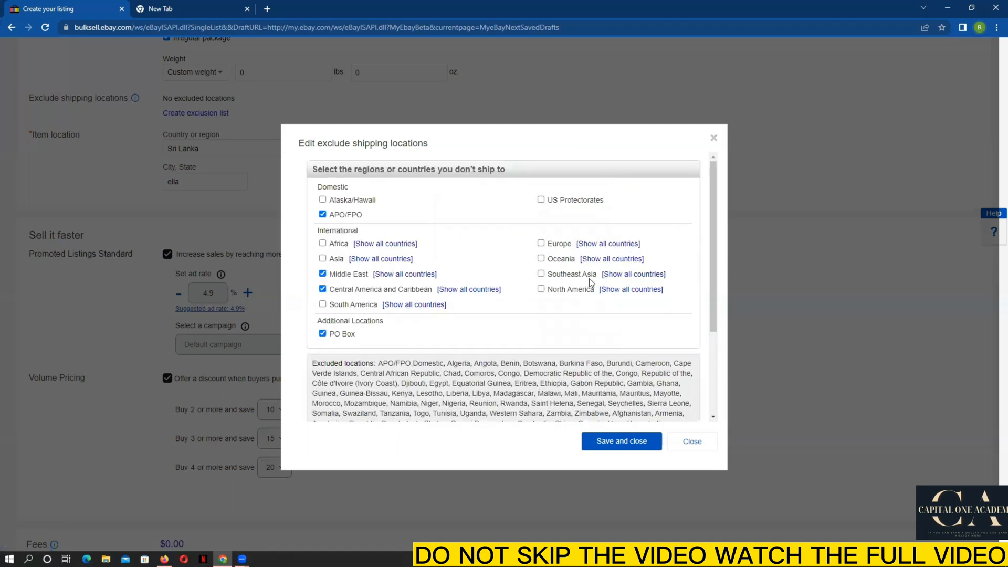
# Step: Exclude the entire Southeast Asia region from shipping and review its expanded country list
pyautogui.click(541, 274)
pyautogui.click(625, 279)
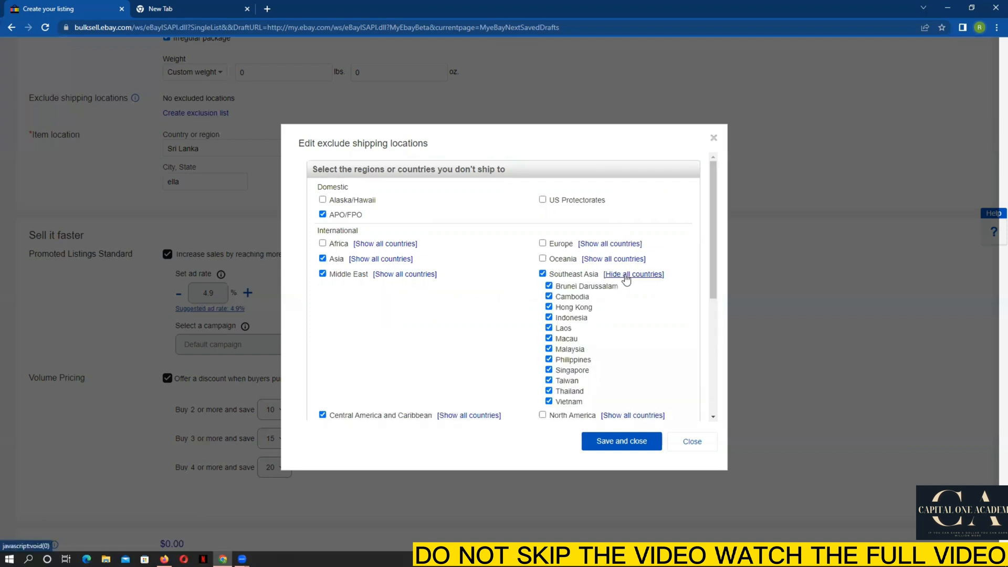
pyautogui.scroll(-1, 625, 286)
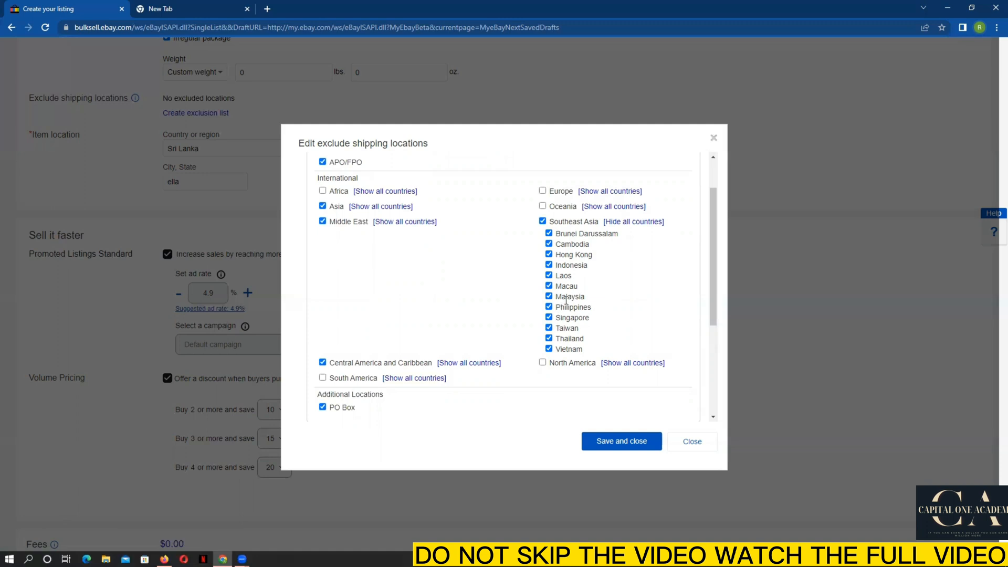
pyautogui.scroll(-1, 566, 299)
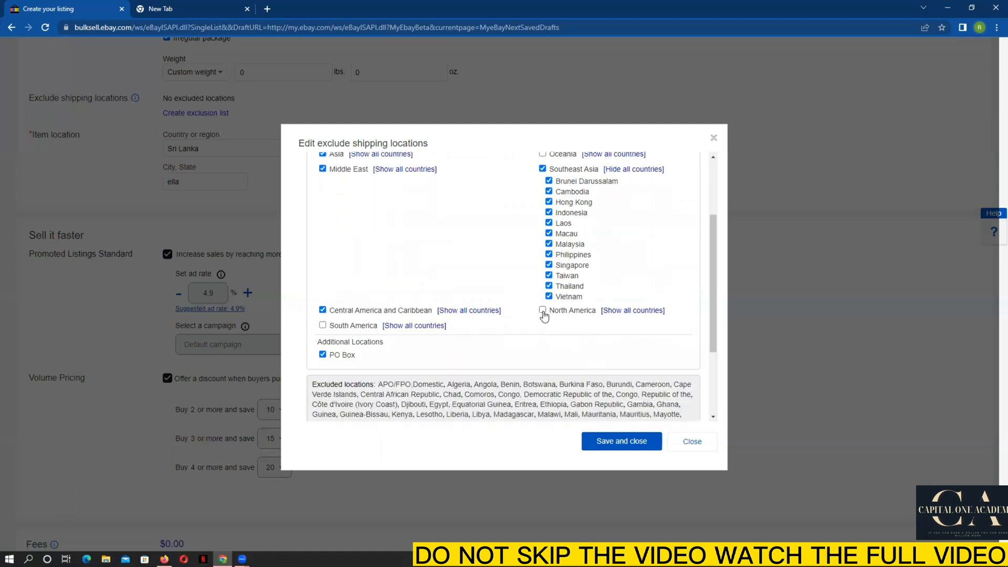
# Step: Exclude all North American countries except Canada and Mexico, and review the summary of excluded locations
pyautogui.click(544, 312)
pyautogui.click(630, 312)
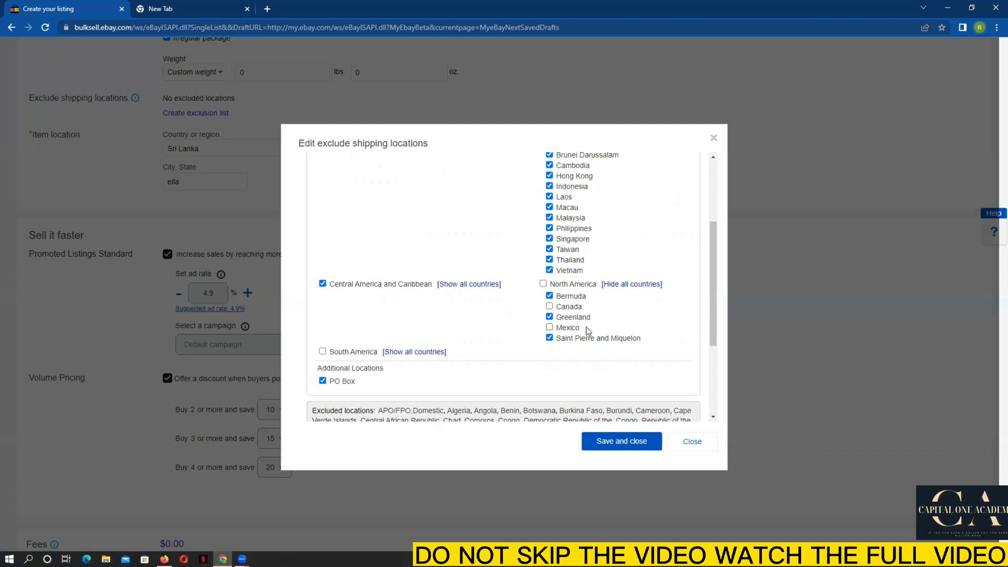
pyautogui.scroll(3, 586, 327)
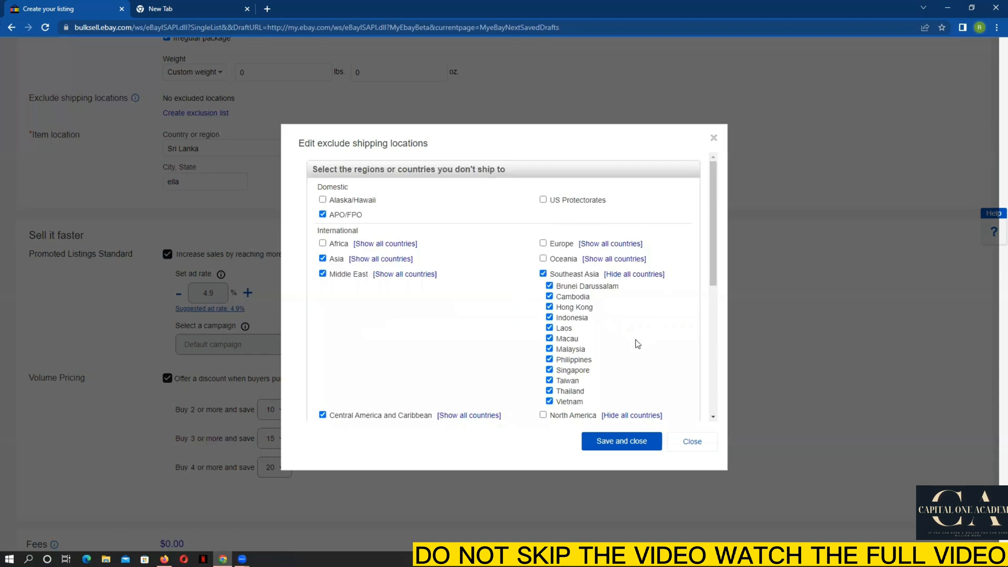
pyautogui.scroll(-4, 606, 345)
pyautogui.scroll(3, 578, 249)
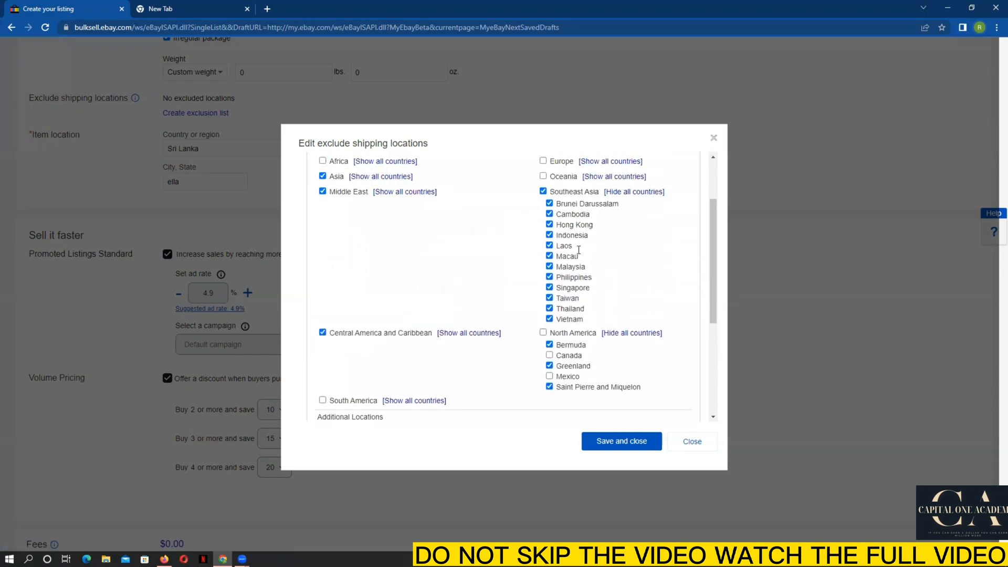
pyautogui.scroll(-4, 605, 275)
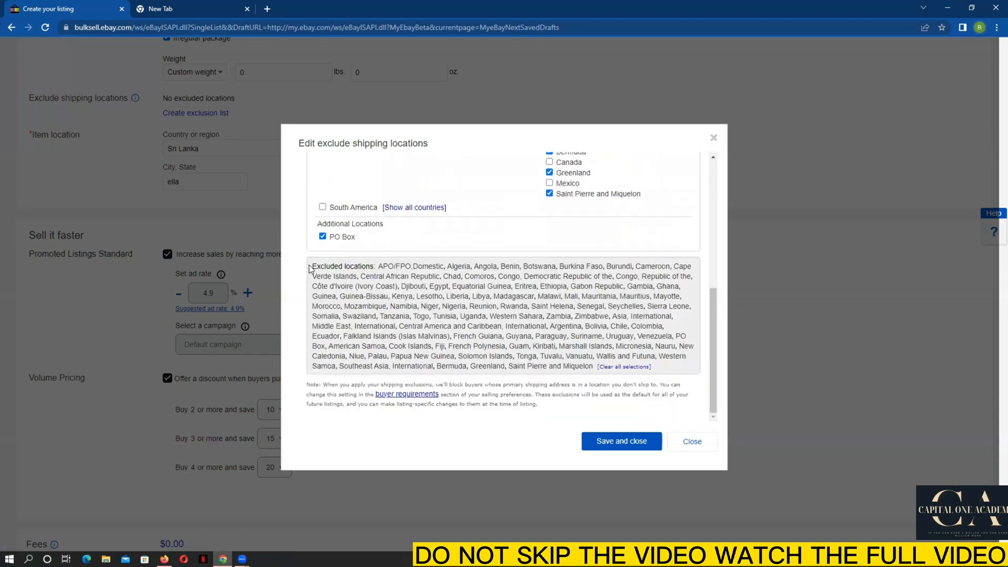
# Step: Highlight the summary of excluded locations, and expand Africa's country list to check which countries are excluded
pyautogui.moveTo(310, 269); pyautogui.dragTo(378, 274)
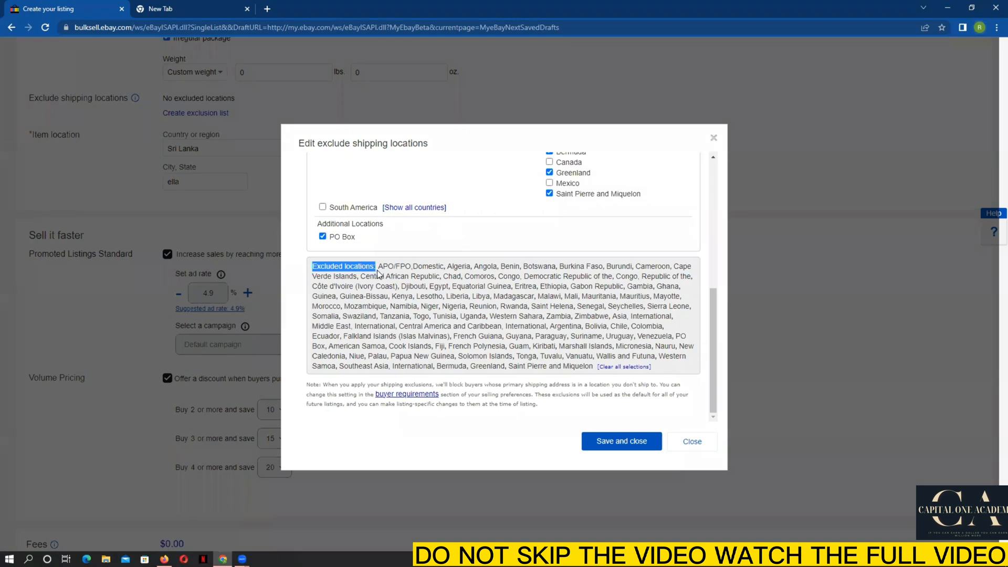
pyautogui.moveTo(438, 275); pyautogui.dragTo(595, 366)
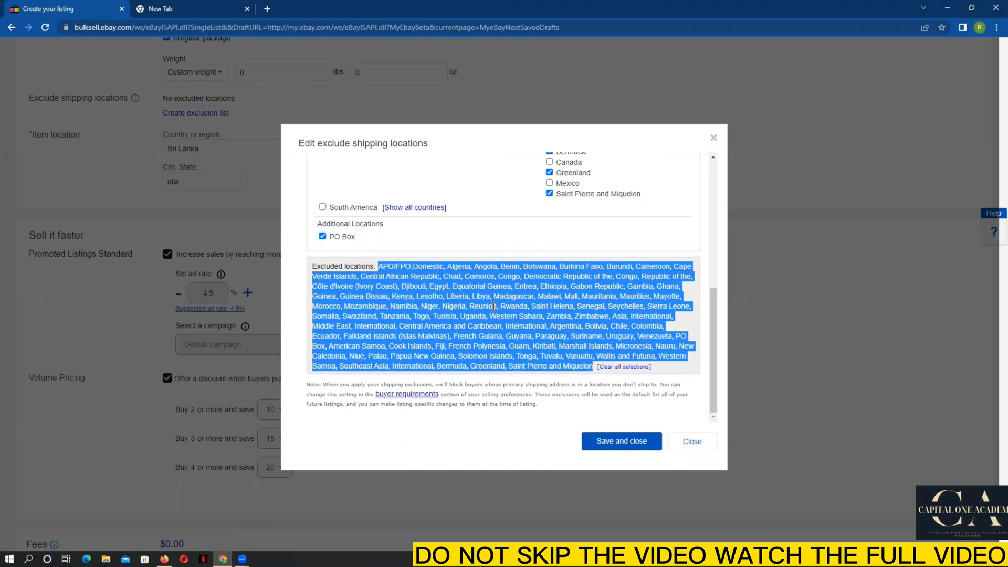
pyautogui.scroll(10, 494, 306)
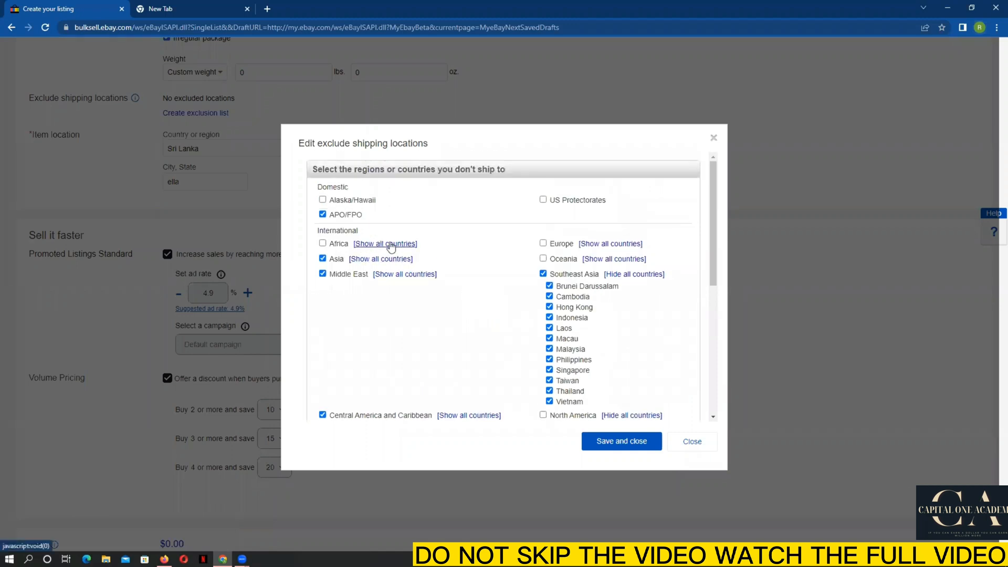
pyautogui.click(388, 244)
pyautogui.scroll(-4, 347, 283)
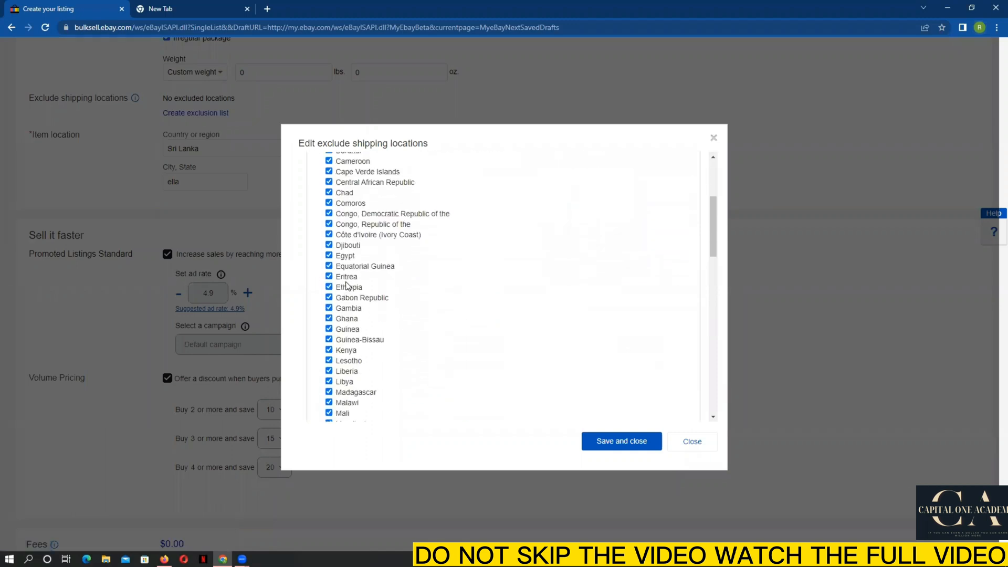
pyautogui.scroll(-8, 346, 284)
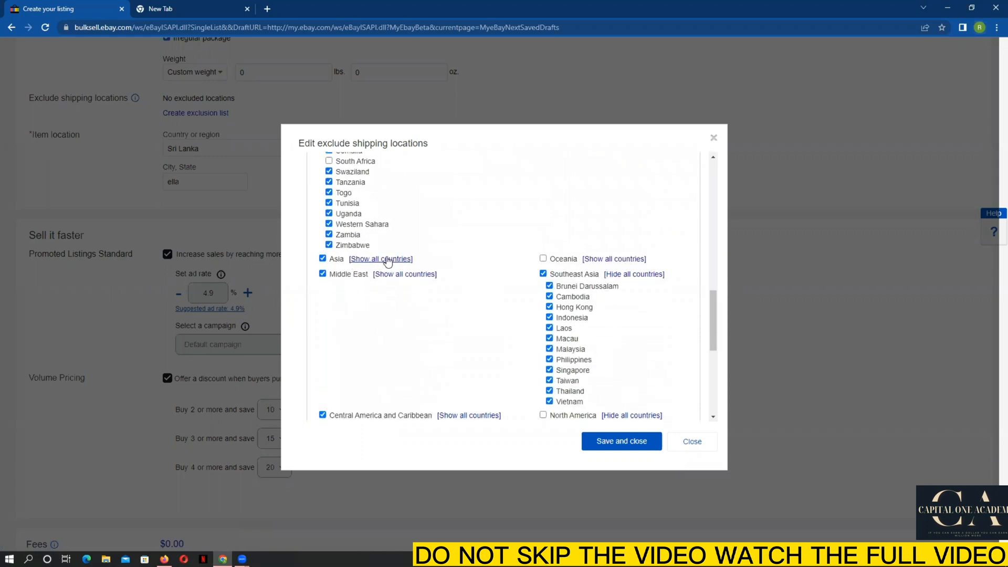
# Step: Expand the country lists of Asia, Middle East, and Central America and Caribbean to check their exclusions
pyautogui.click(392, 258)
pyautogui.scroll(-8, 394, 260)
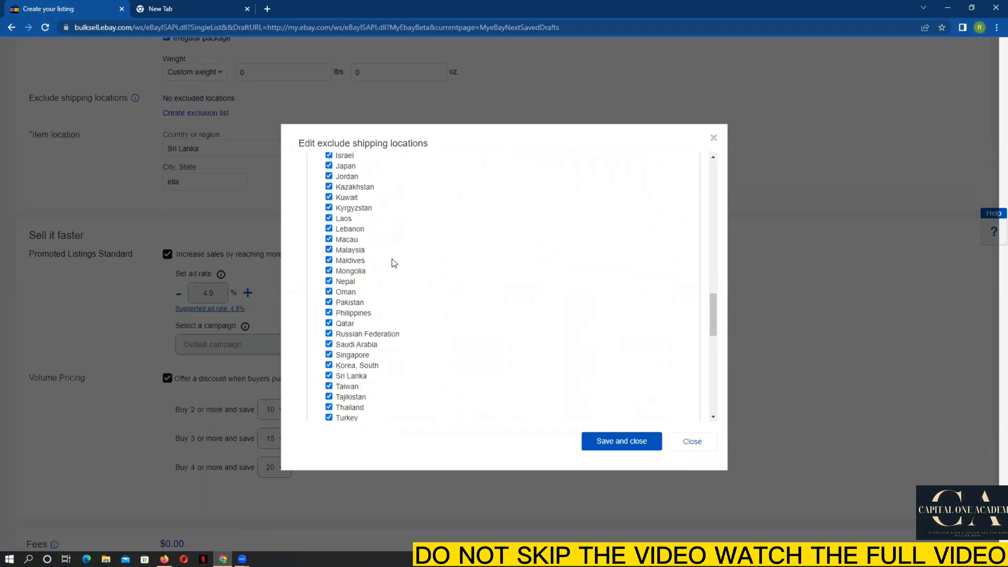
pyautogui.scroll(-1, 394, 262)
pyautogui.click(415, 275)
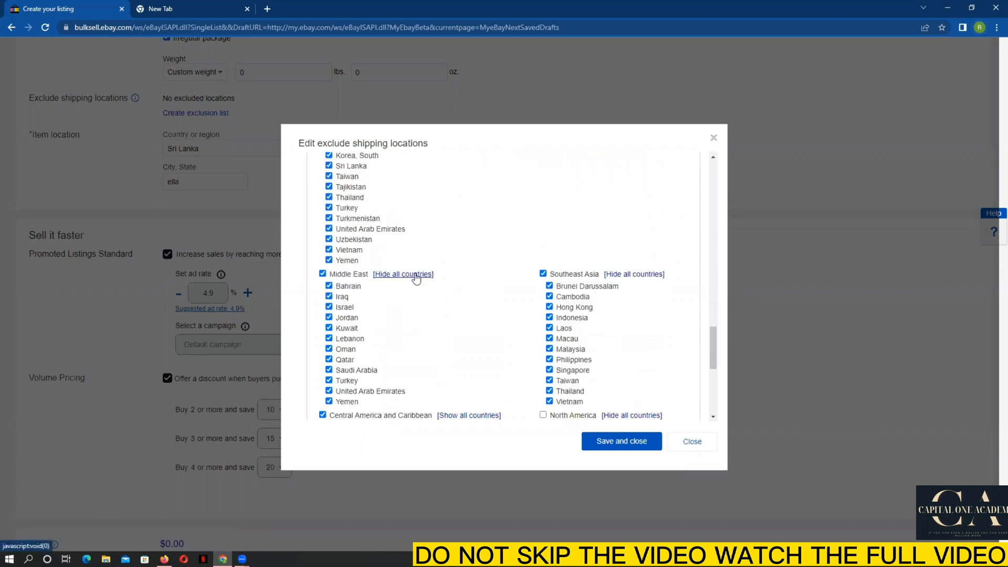
pyautogui.scroll(-3, 415, 277)
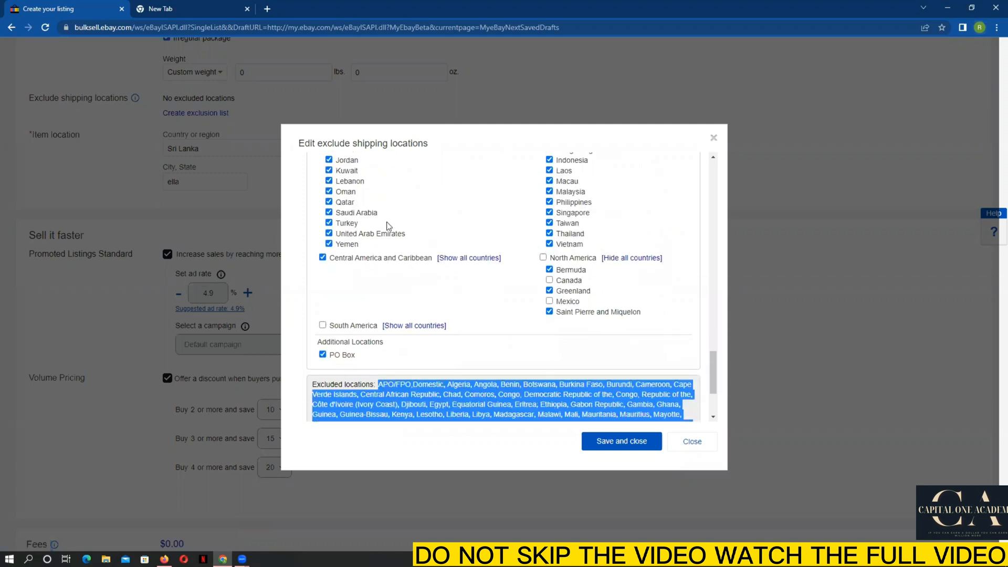
pyautogui.click(469, 259)
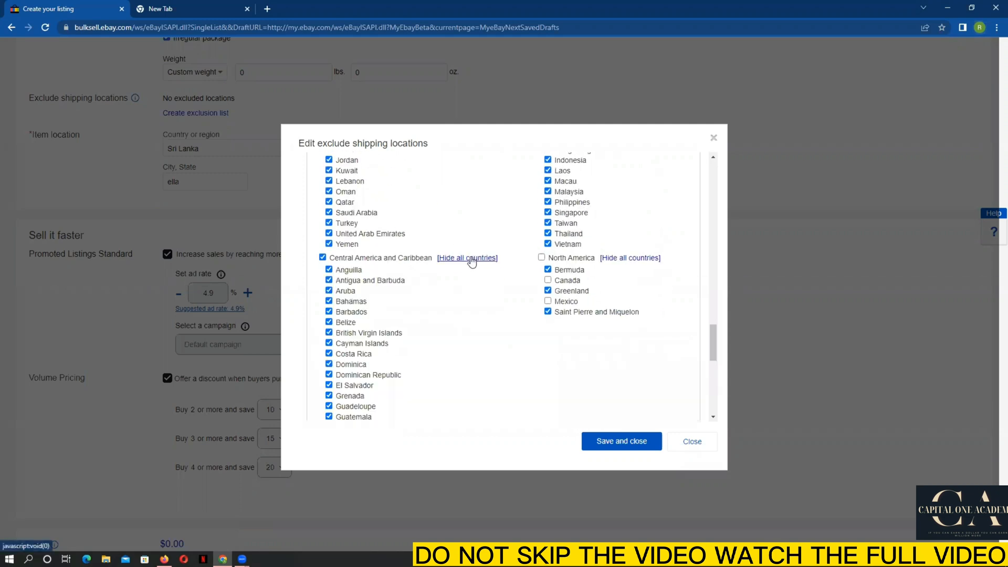
pyautogui.scroll(-3, 457, 263)
pyautogui.scroll(-4, 457, 264)
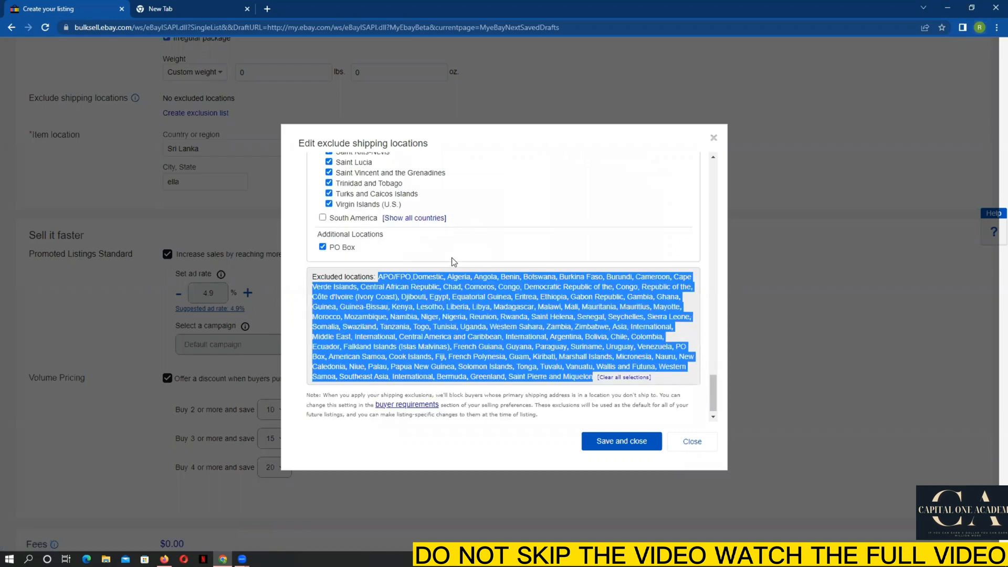
# Step: Check the exclusions in South America's country list, including Brazil and Peru, and leave the list collapsed
pyautogui.click(422, 208)
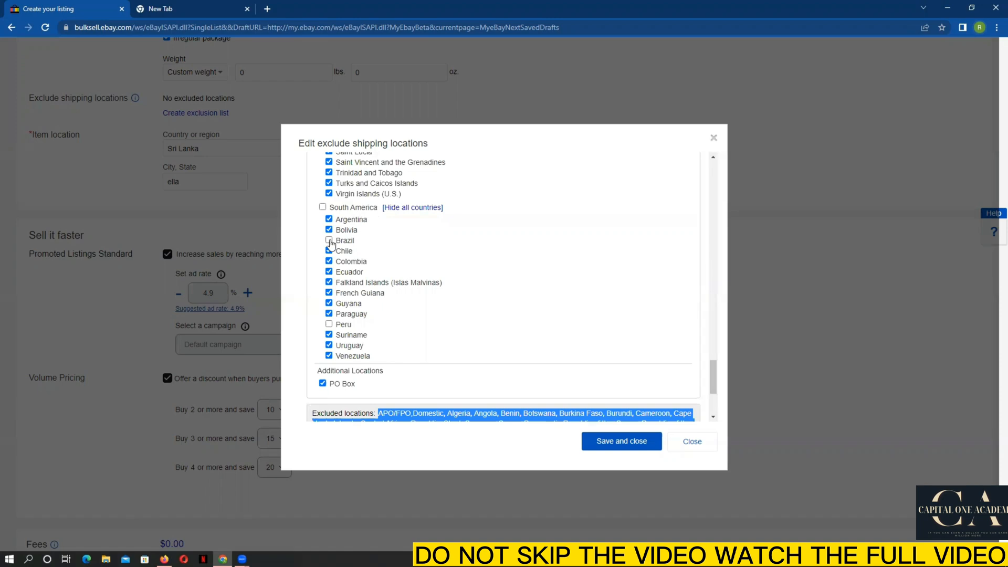
pyautogui.click(432, 209)
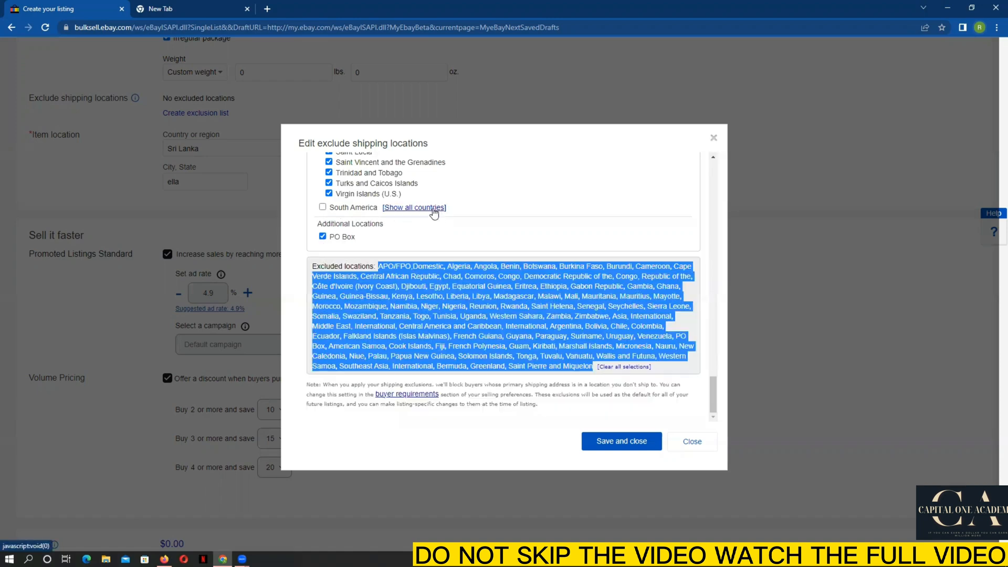
pyautogui.scroll(5, 436, 228)
pyautogui.scroll(-4, 435, 231)
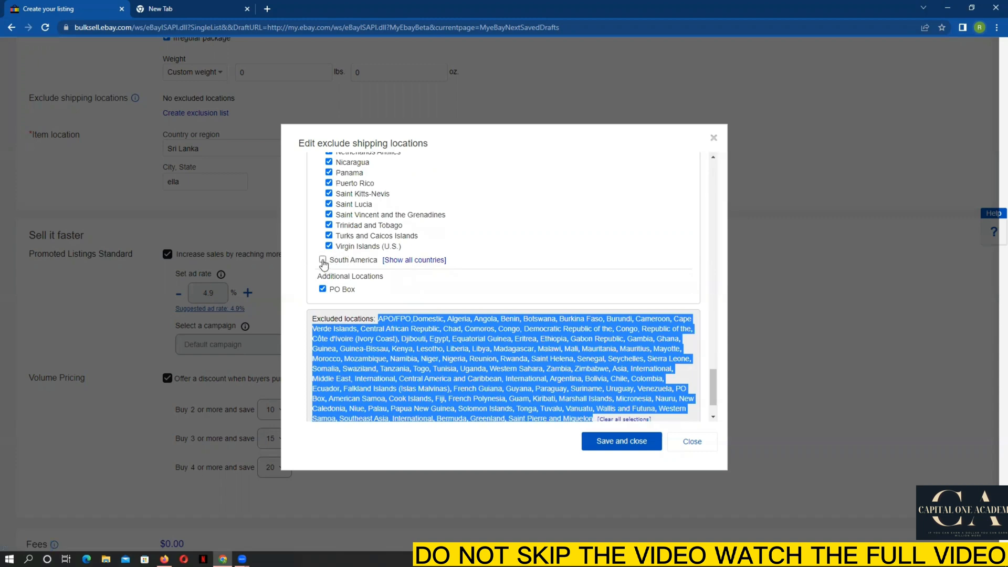
pyautogui.click(411, 261)
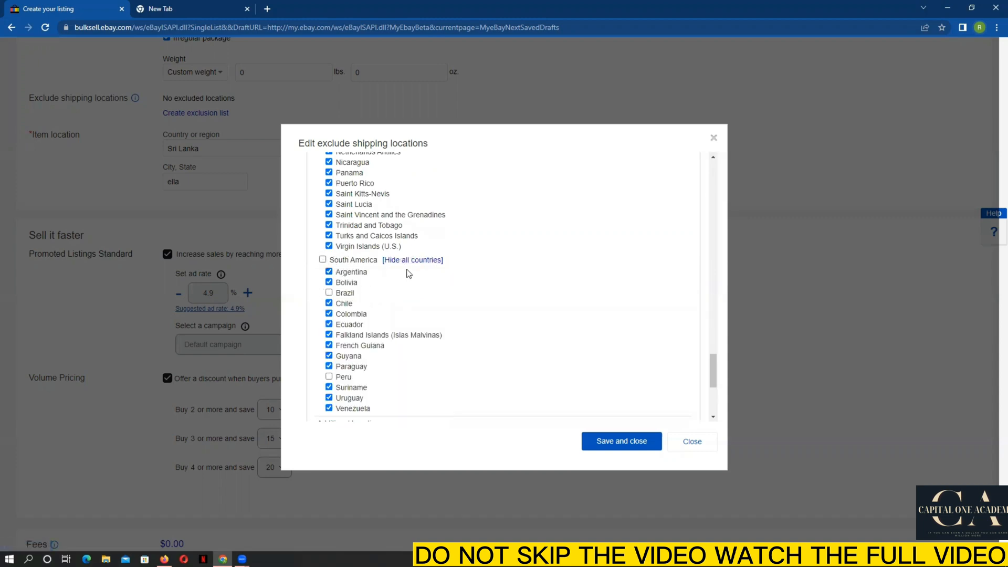
pyautogui.click(415, 262)
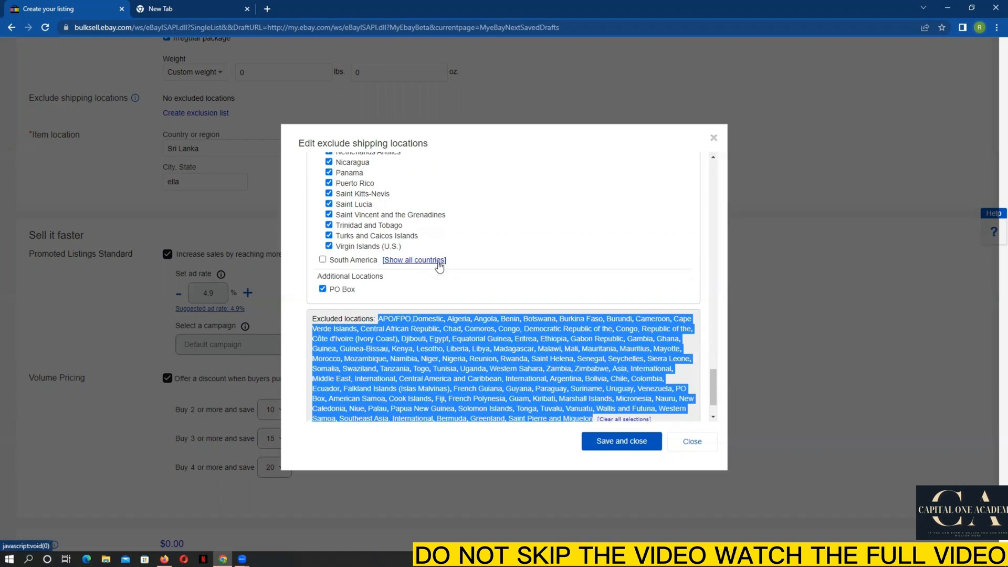
pyautogui.scroll(4, 450, 262)
pyautogui.scroll(-5, 436, 263)
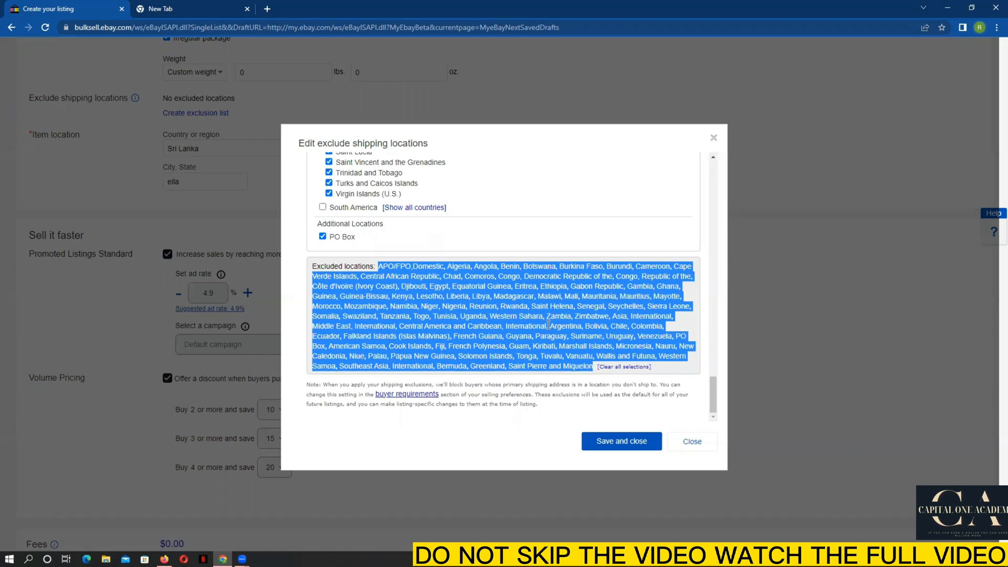
# Step: Save the shipping exclusion list, and highlight the excluded locations in the listing form for review
pyautogui.click(629, 444)
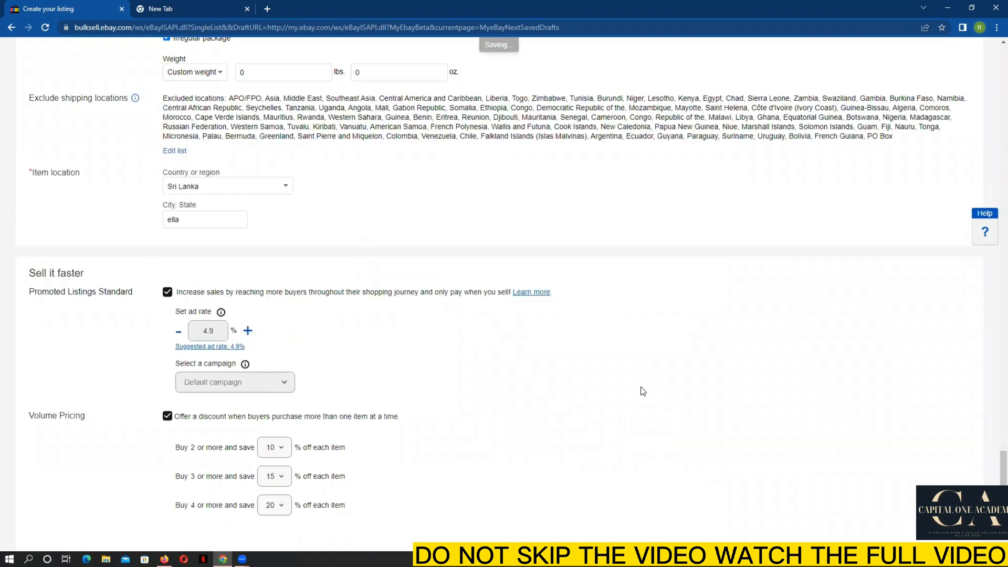
pyautogui.scroll(4, 516, 297)
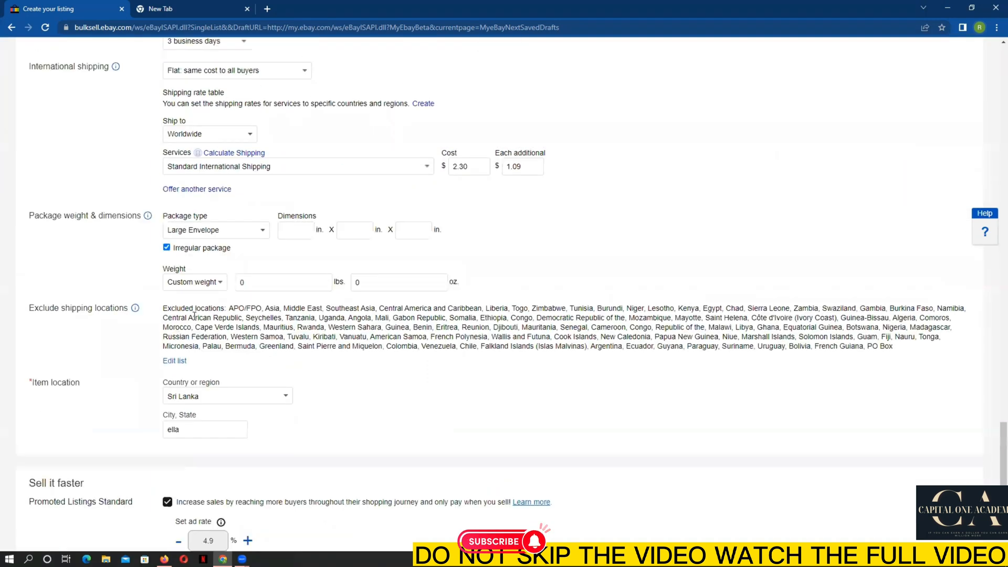
pyautogui.moveTo(161, 311); pyautogui.dragTo(902, 348)
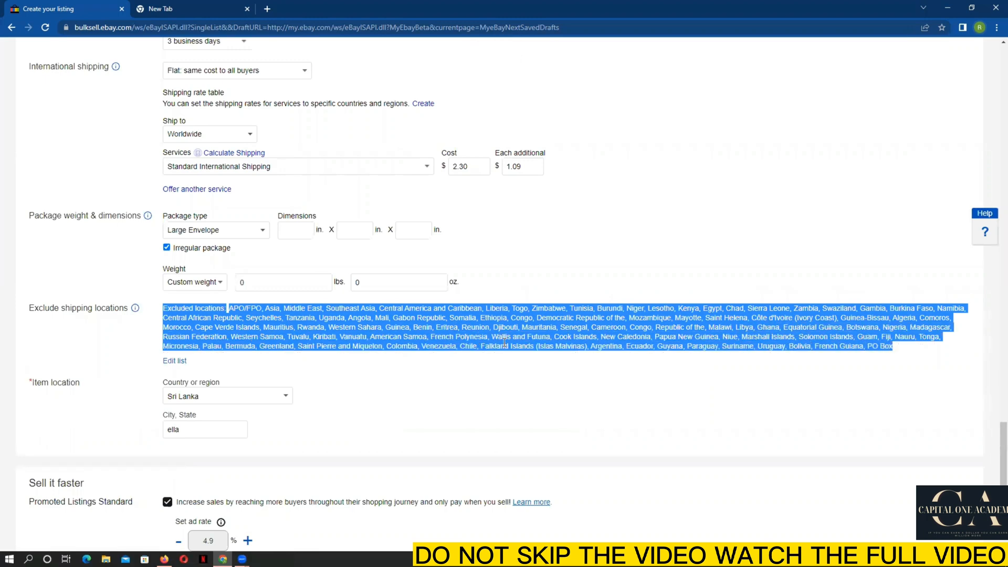
# Step: Review the listing's remaining sections, from excluded locations through promoted listings and volume pricing to the fees
pyautogui.scroll(-7, 505, 342)
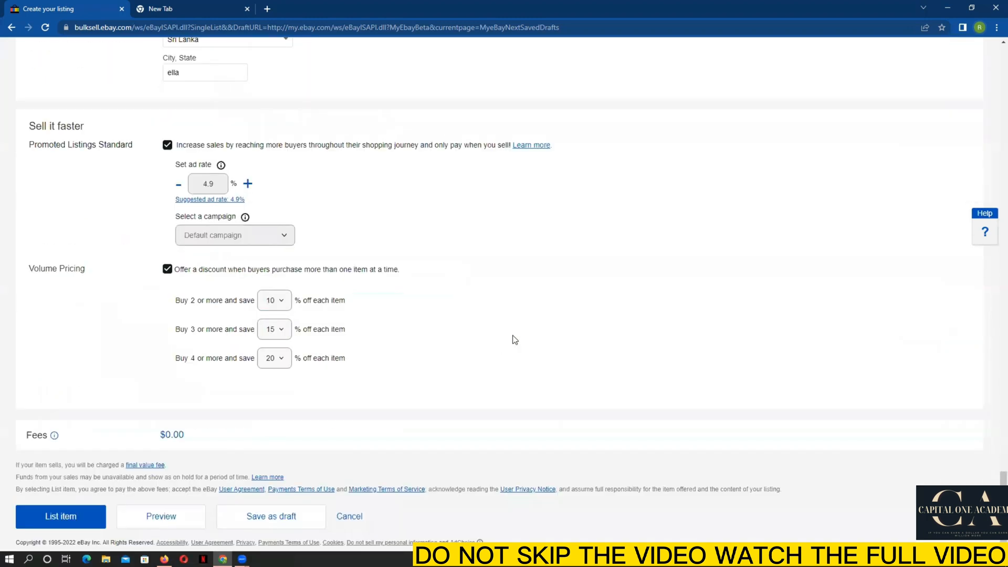
pyautogui.scroll(3, 245, 336)
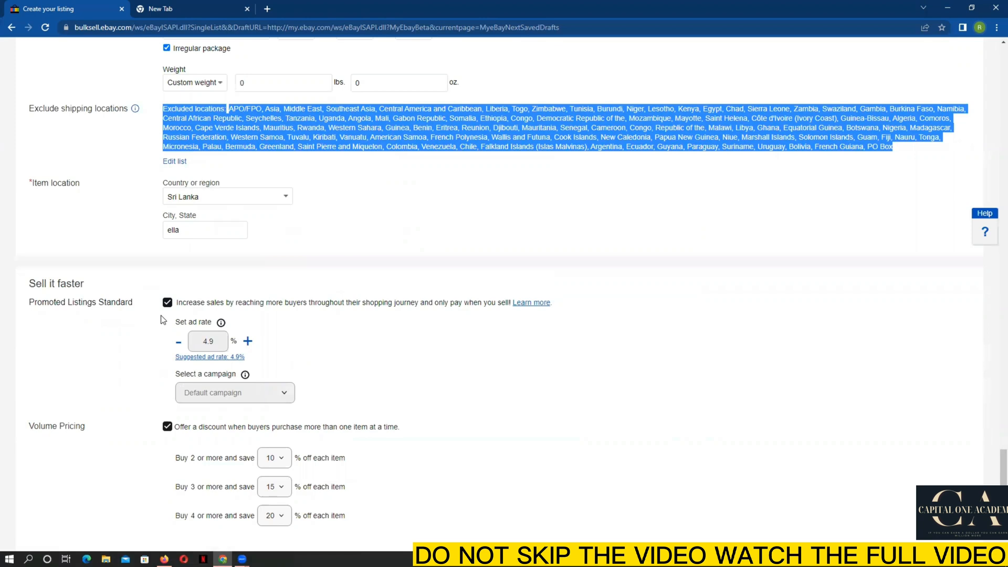
pyautogui.scroll(-3, 163, 321)
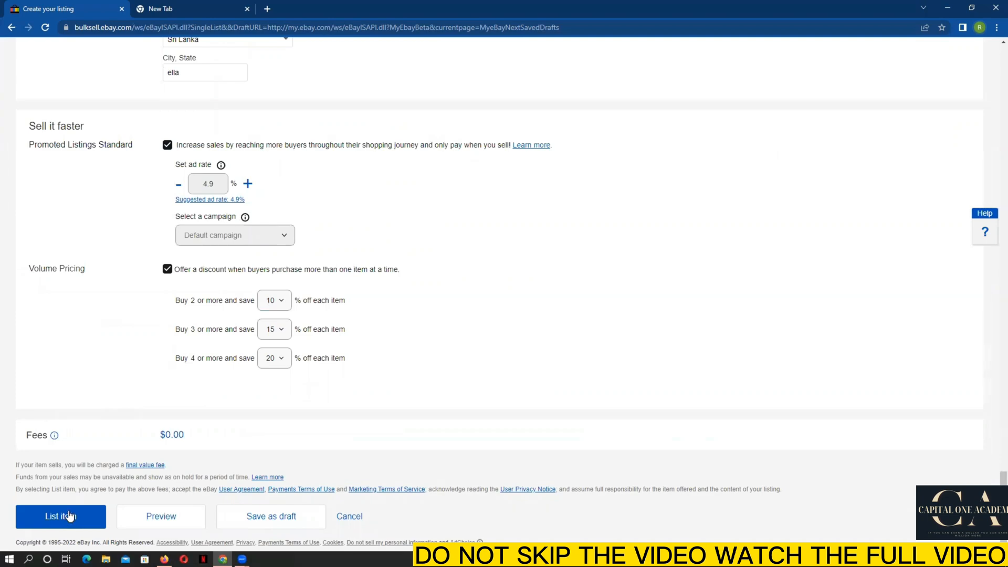
pyautogui.scroll(4, 69, 516)
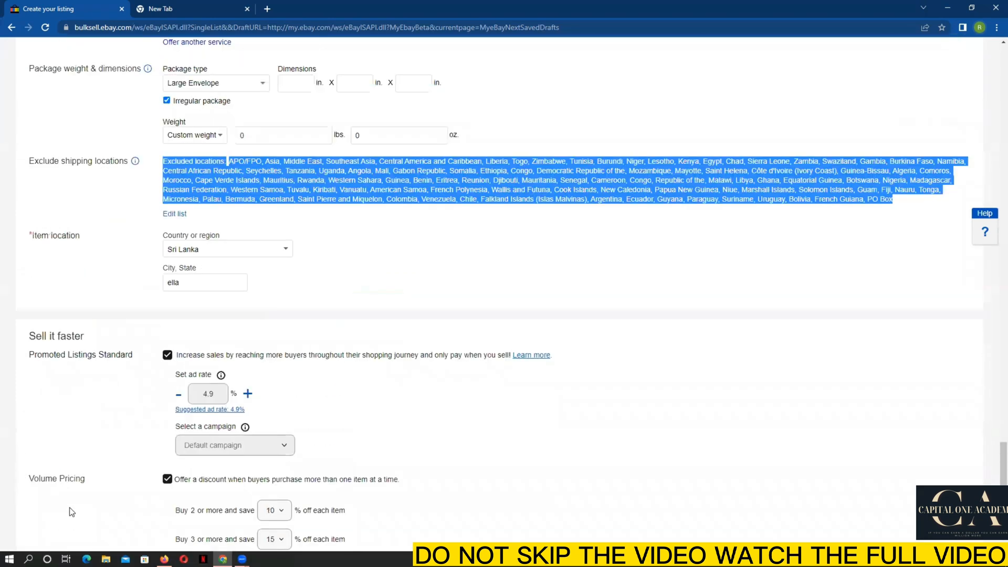